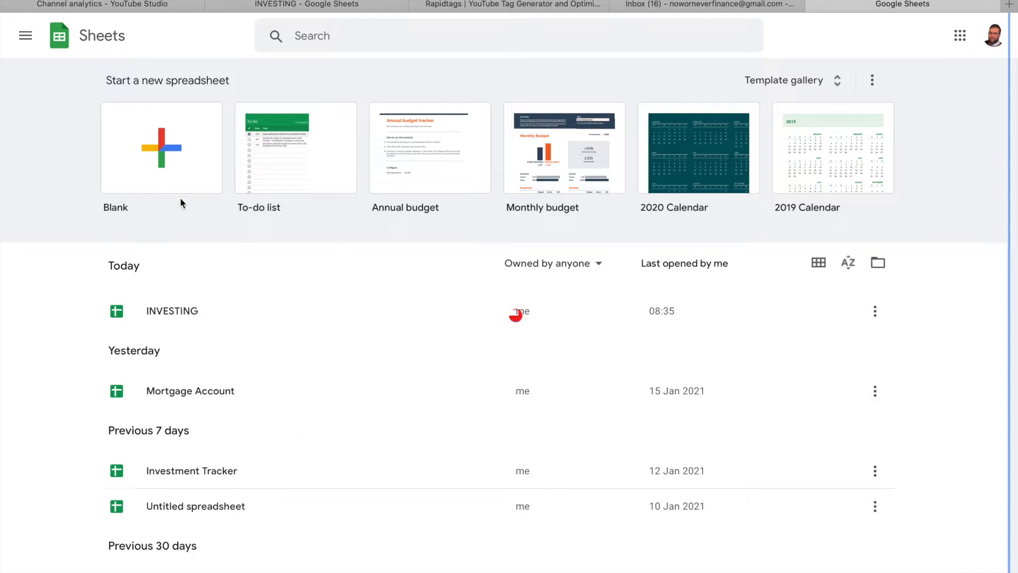
# Create a new blank spreadsheet
pyautogui.click(176, 137)
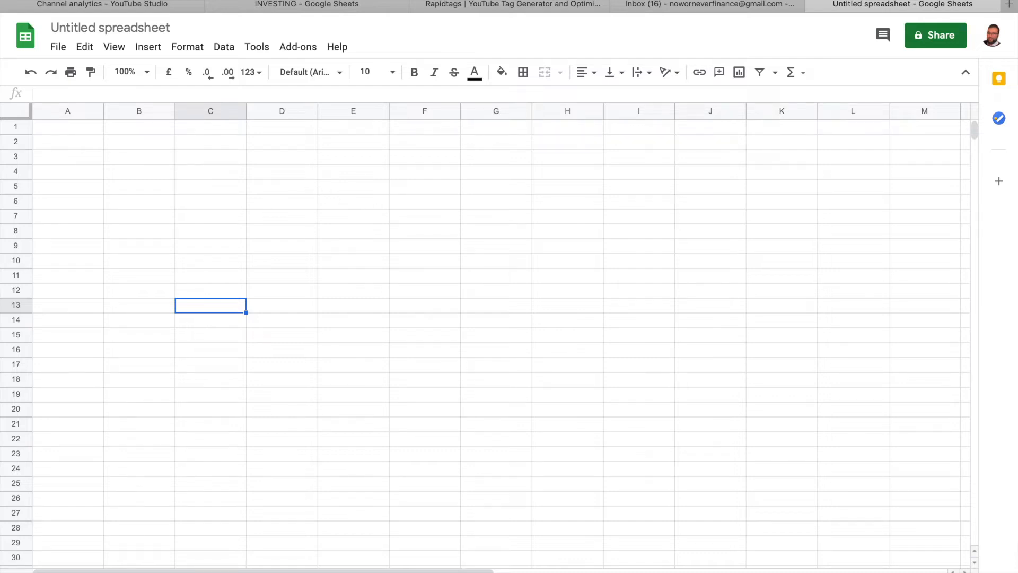
pyautogui.click(262, 379)
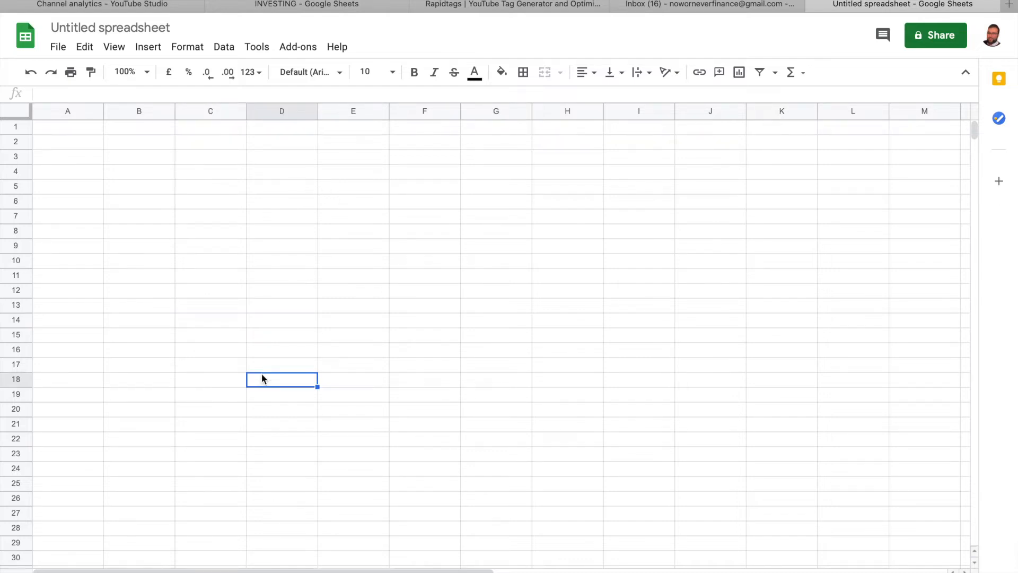
pyautogui.click(212, 315)
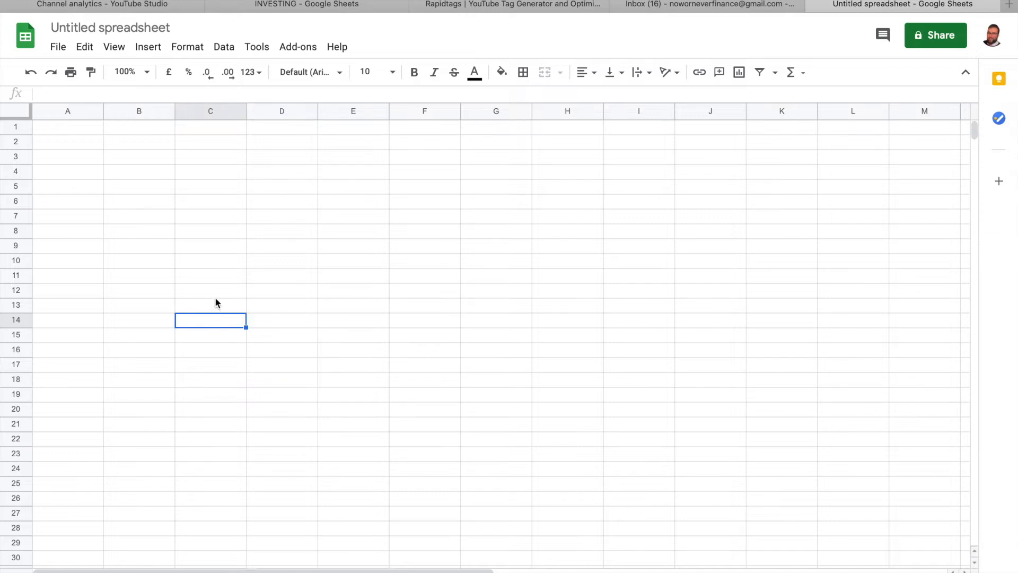
pyautogui.click(215, 295)
pyautogui.click(208, 339)
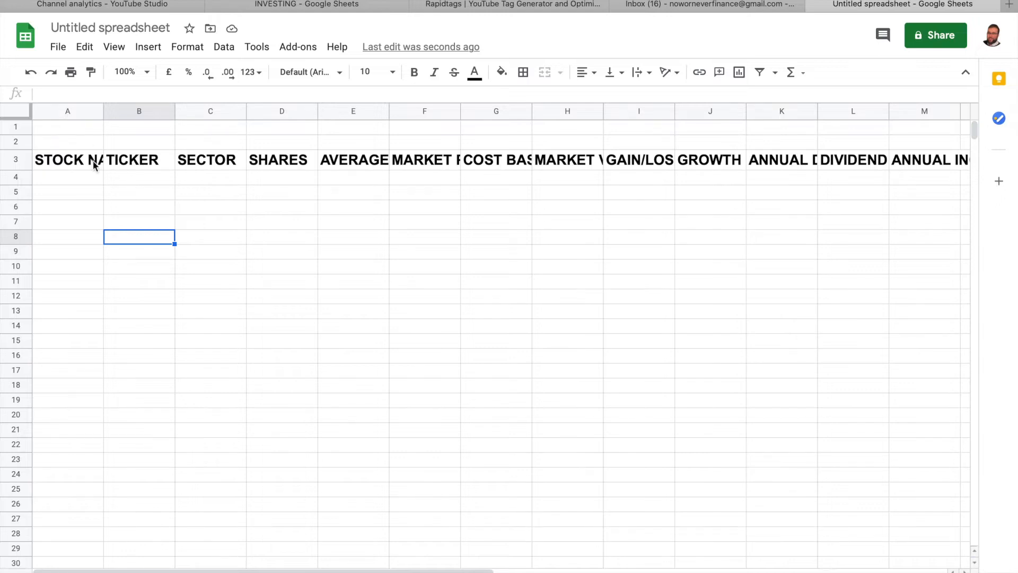
# Auto-fit all column widths of the sheet to the headings in row 3
pyautogui.click(16, 112)
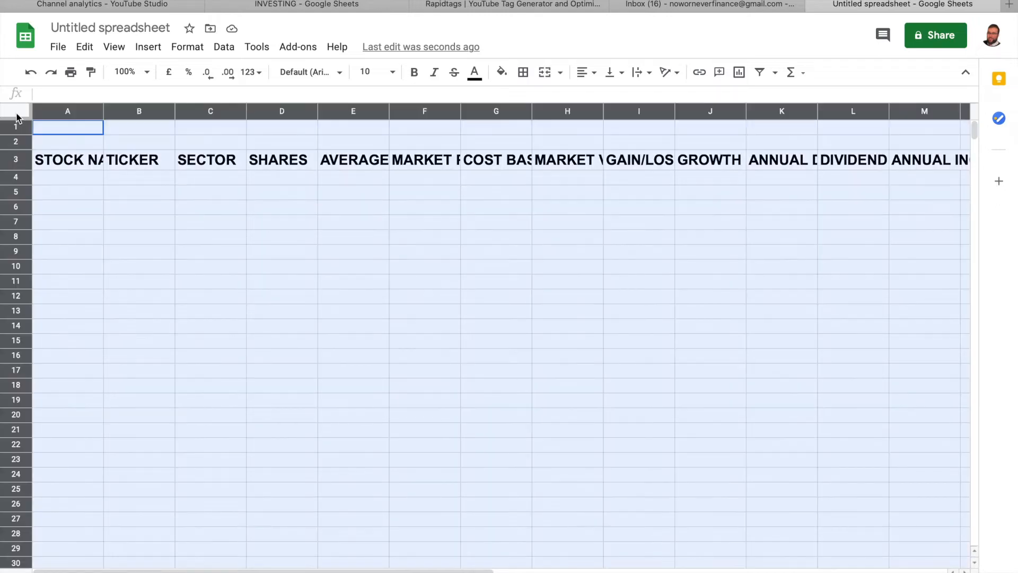
pyautogui.doubleClick(103, 113)
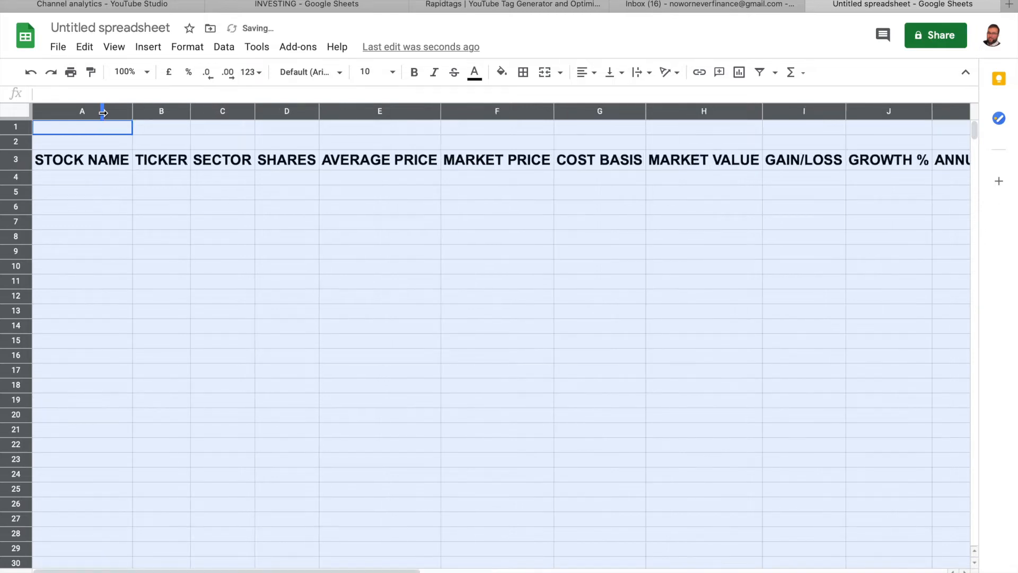
pyautogui.click(230, 266)
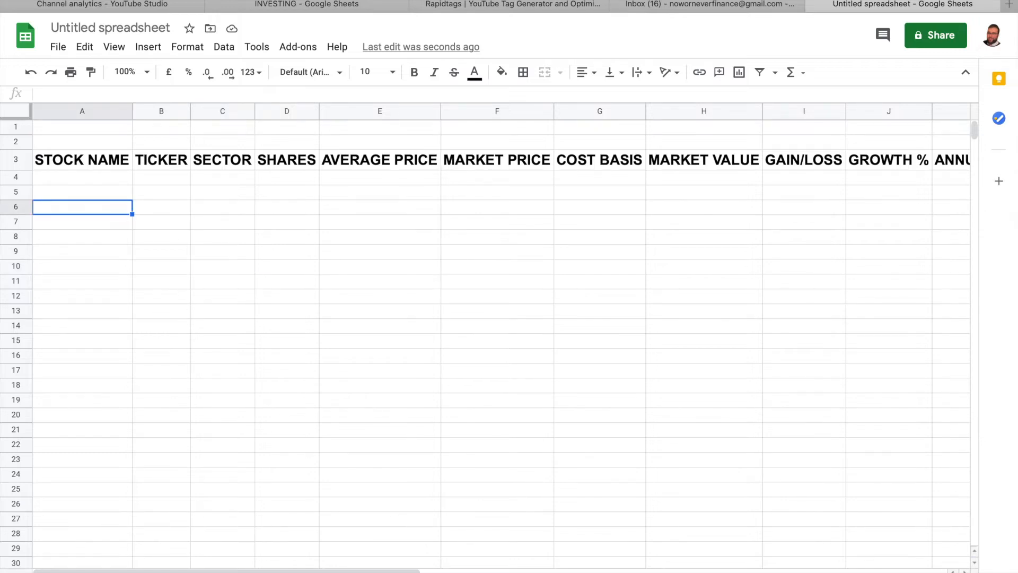
pyautogui.rightClick(109, 572)
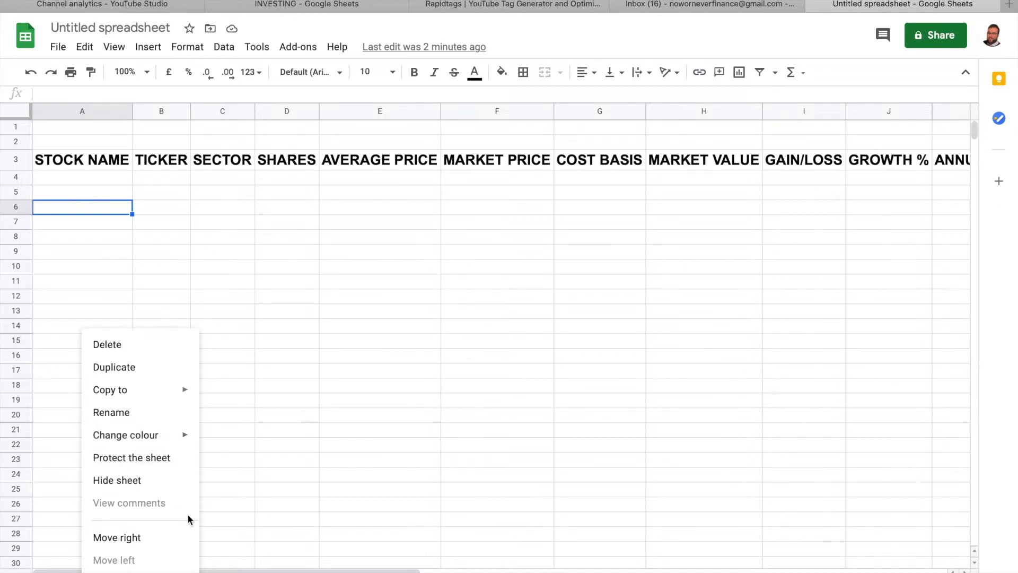
pyautogui.click(253, 487)
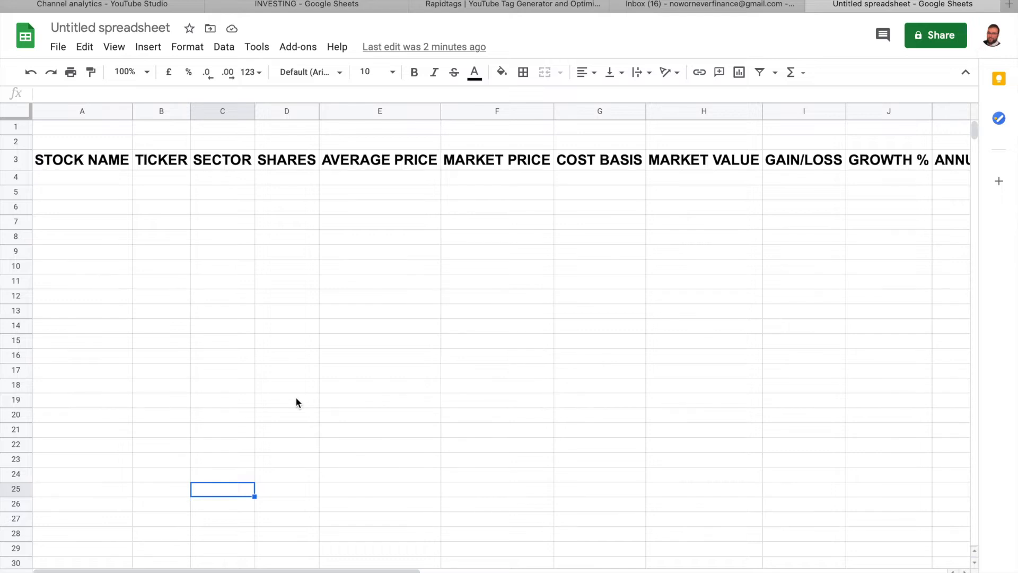
# Review the portfolio column headings in row 3 one by one, from STOCK NAME through ANNUAL INCOME
pyautogui.click(103, 168)
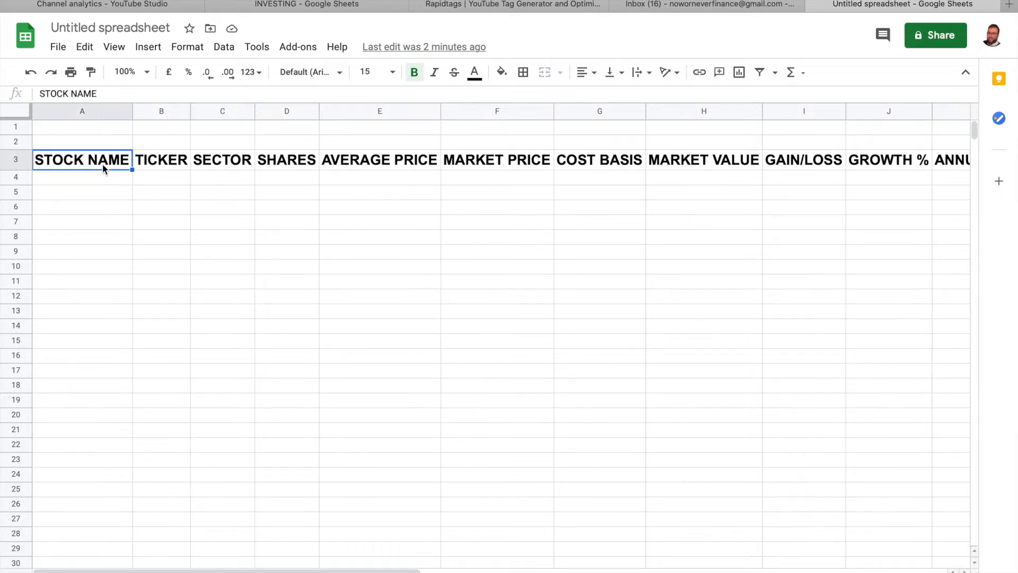
pyautogui.press('Right')
pyautogui.press('Right')
pyautogui.press('Right')
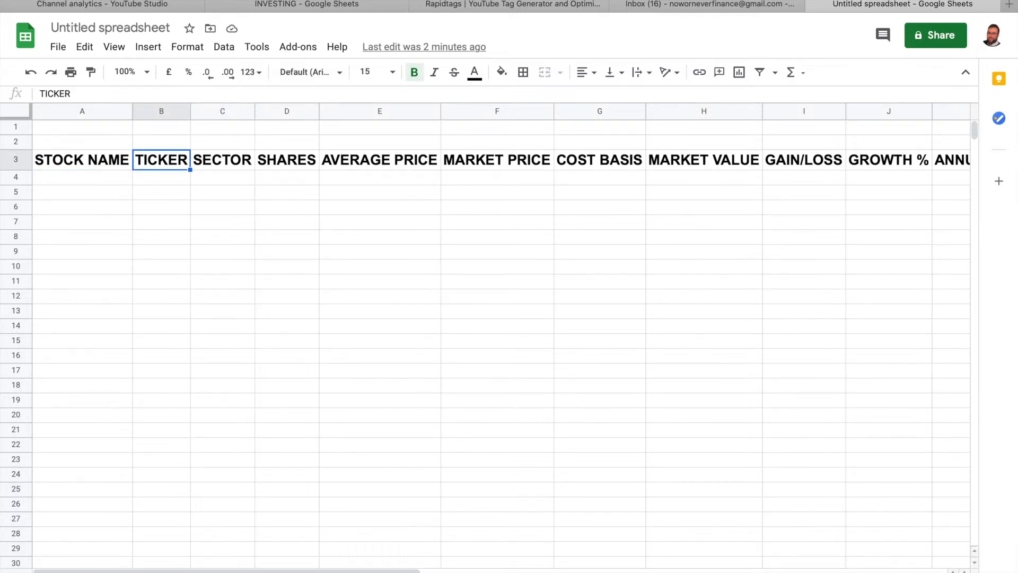
pyautogui.press('Right')
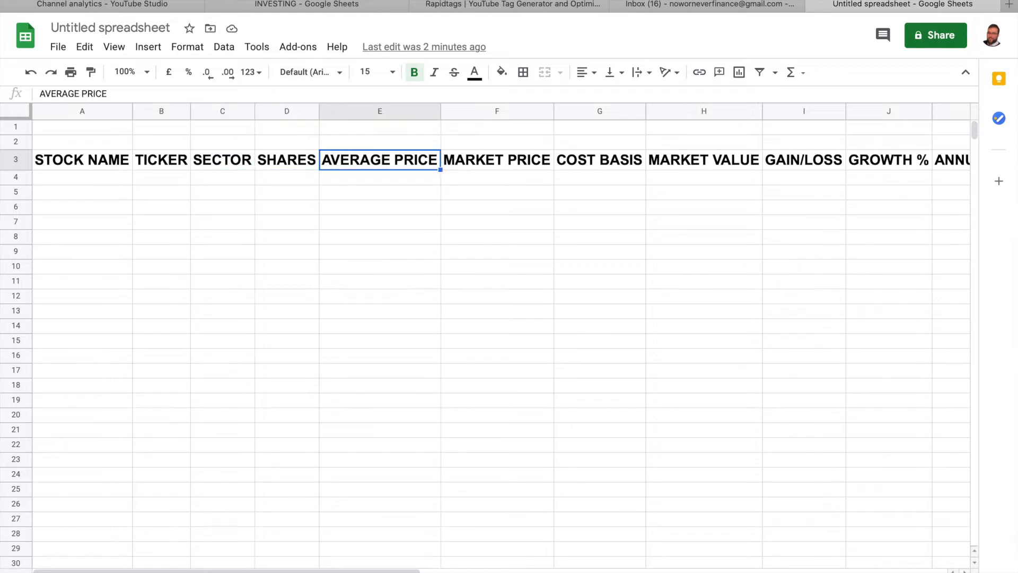
pyautogui.press('Right')
pyautogui.press('Right')
pyautogui.press('Right')
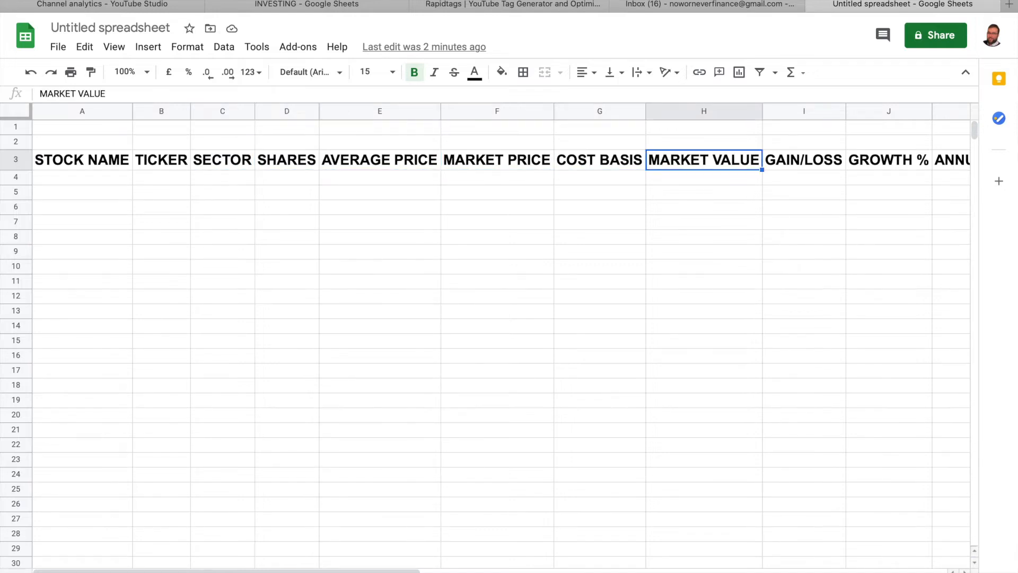
pyautogui.press('Right')
pyautogui.press('Right')
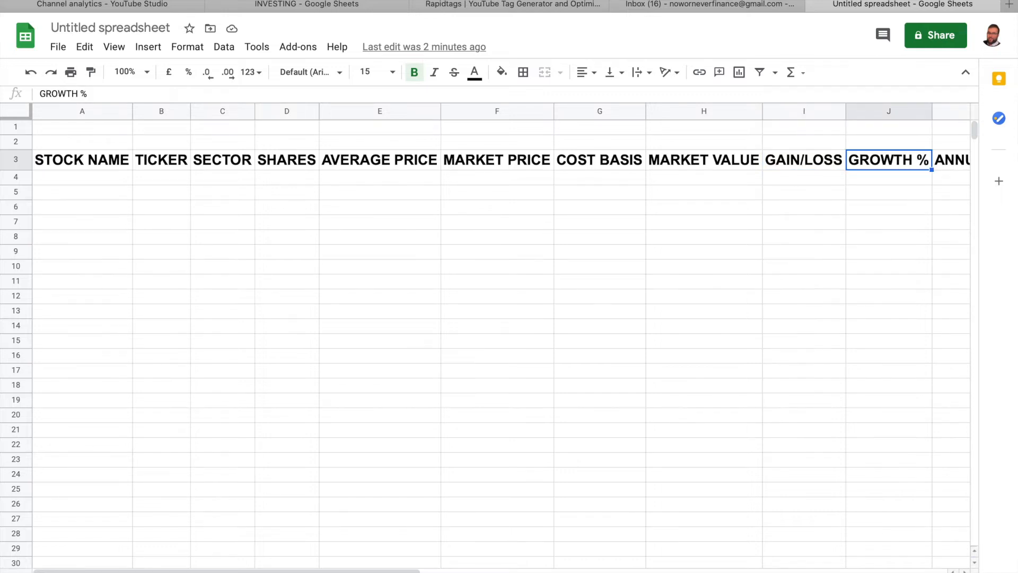
pyautogui.press('Right')
pyautogui.press('Right')
pyautogui.press('Right')
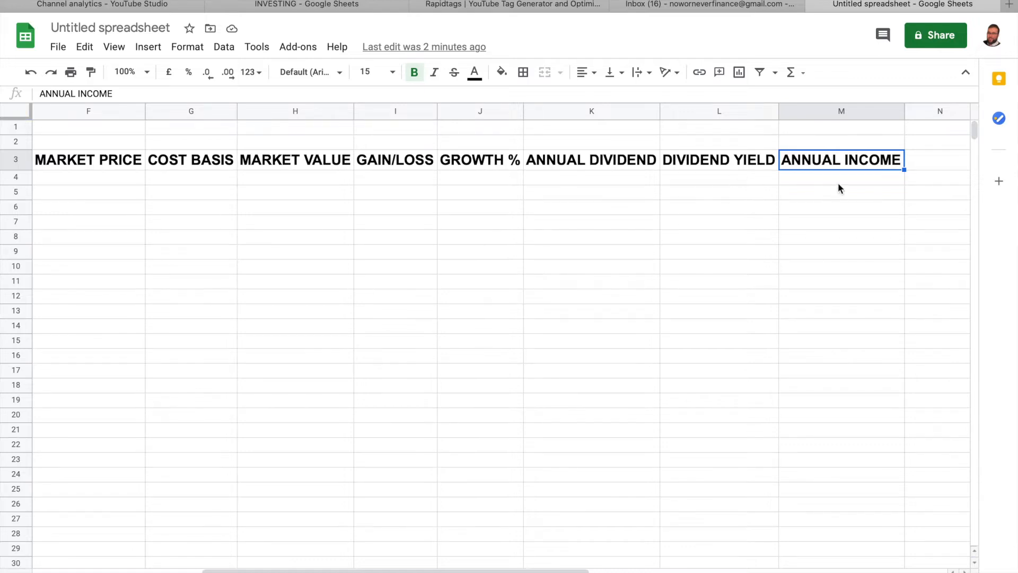
pyautogui.click(333, 207)
pyautogui.press('Left')
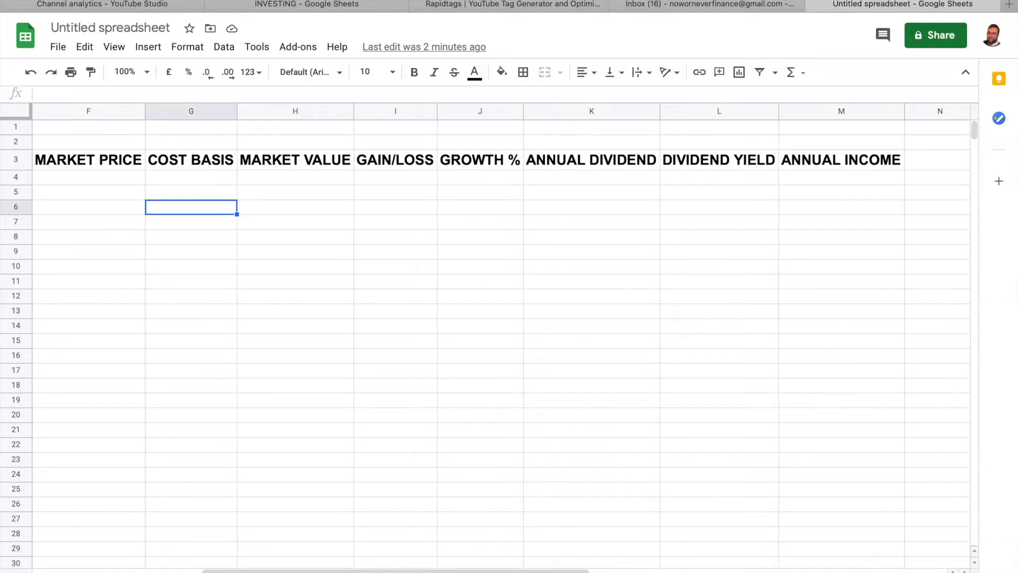
pyautogui.press('Up')
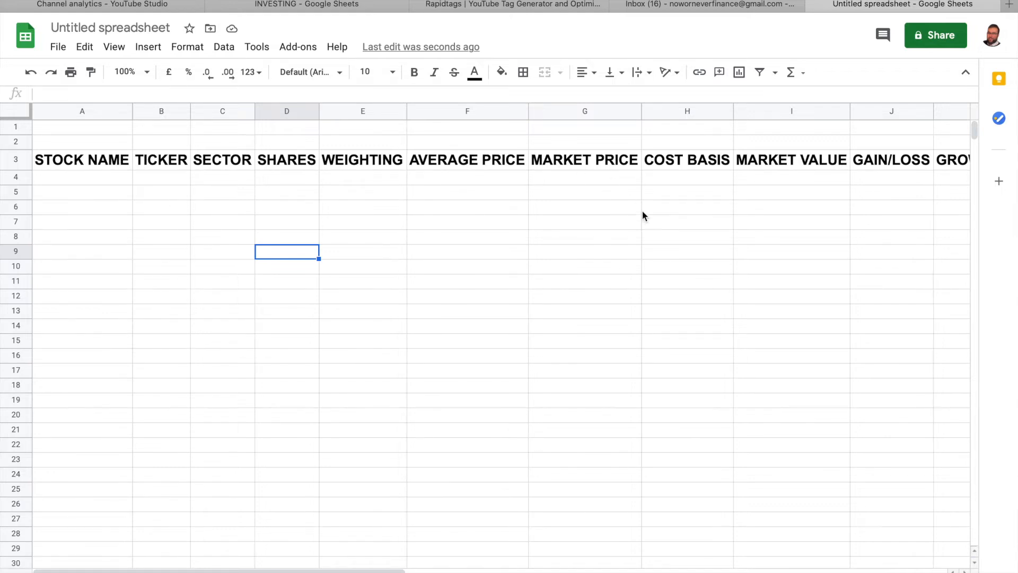
pyautogui.click(601, 214)
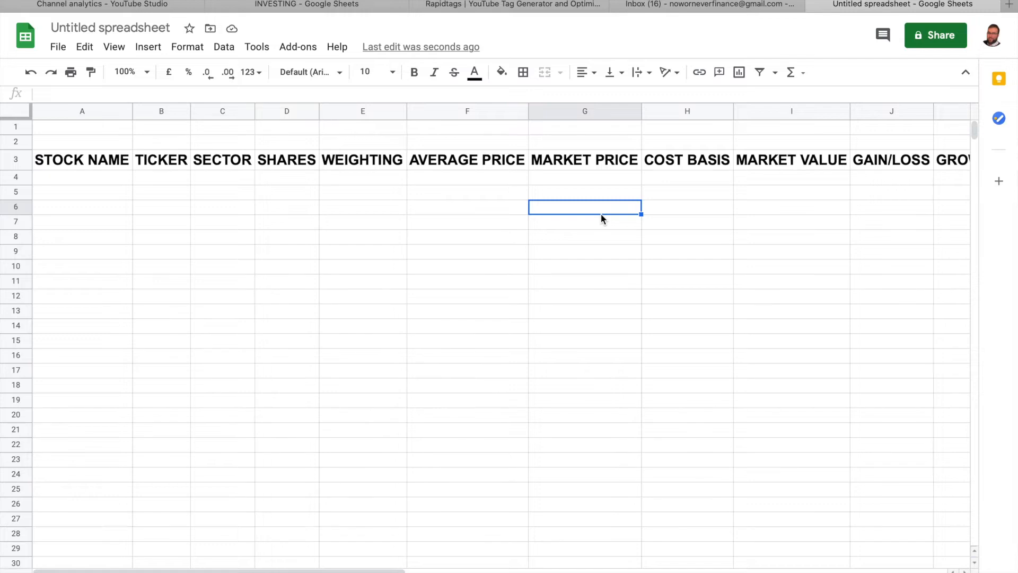
pyautogui.click(384, 114)
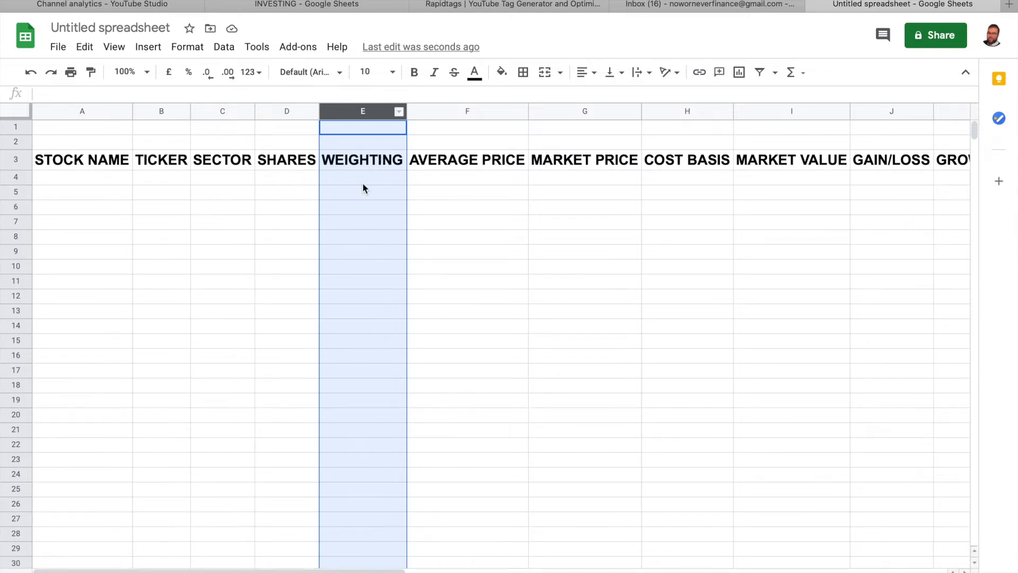
pyautogui.click(469, 391)
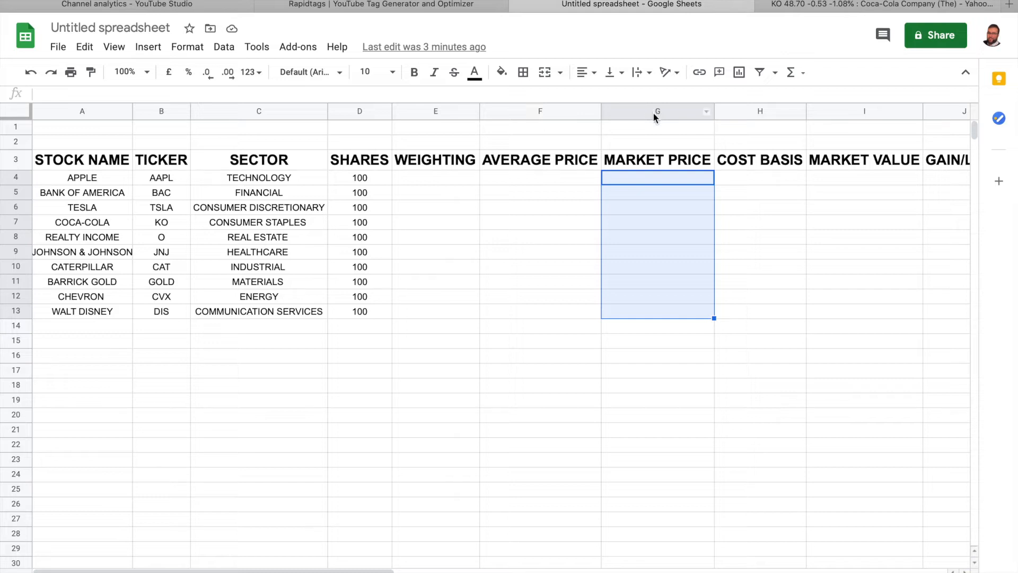
# Enter the formula =GOOGLEFINANCE(B4) in G4 to fetch Apple's market price from its ticker
pyautogui.click(645, 180)
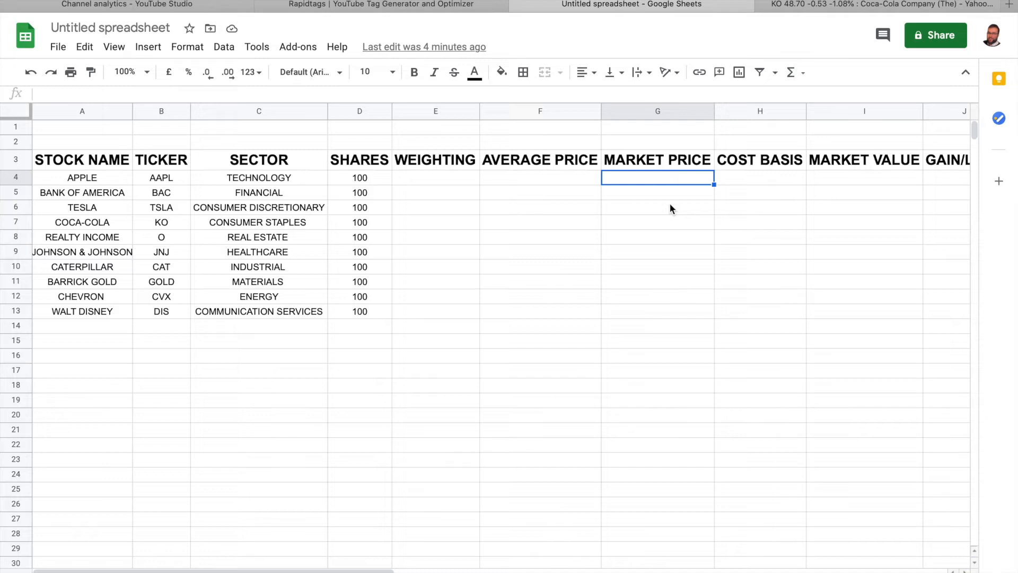
pyautogui.write('=GOO')
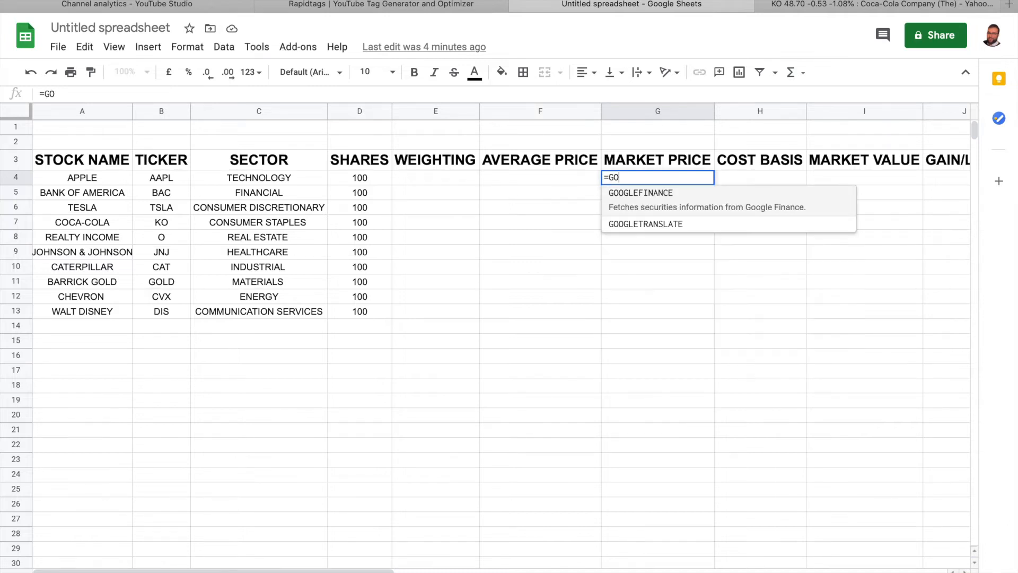
pyautogui.click(705, 195)
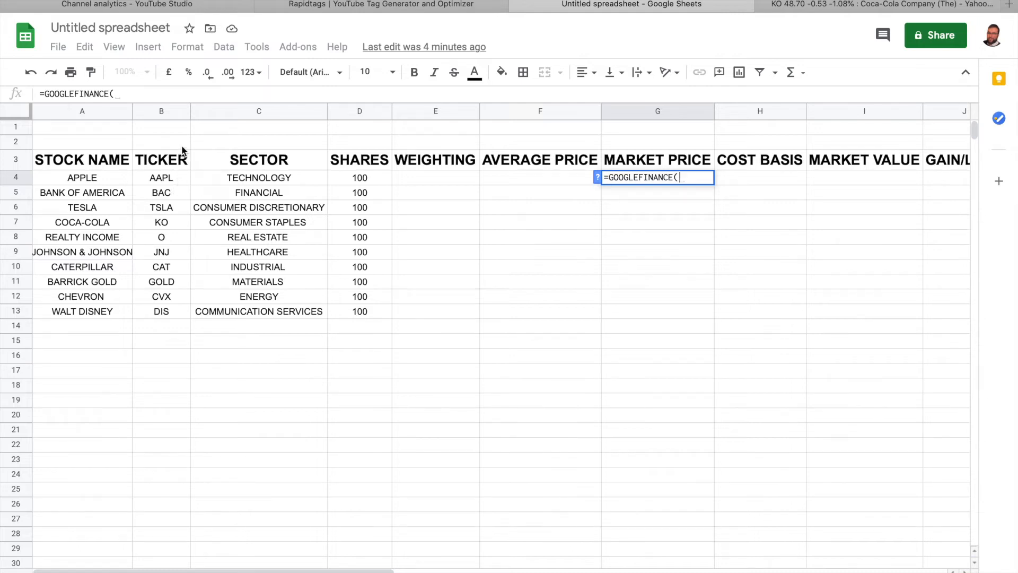
pyautogui.click(173, 176)
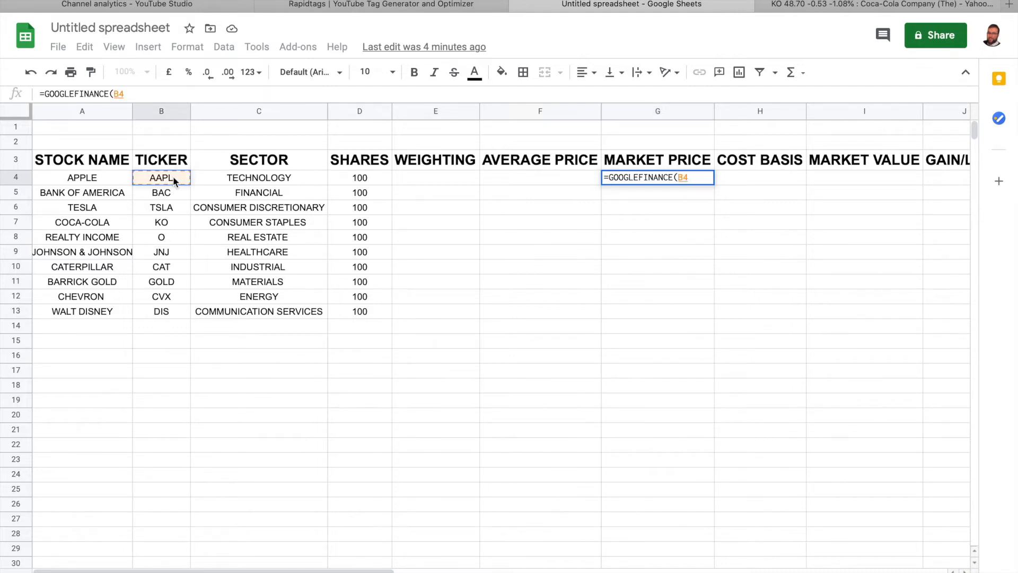
pyautogui.write(')')
pyautogui.press('Return')
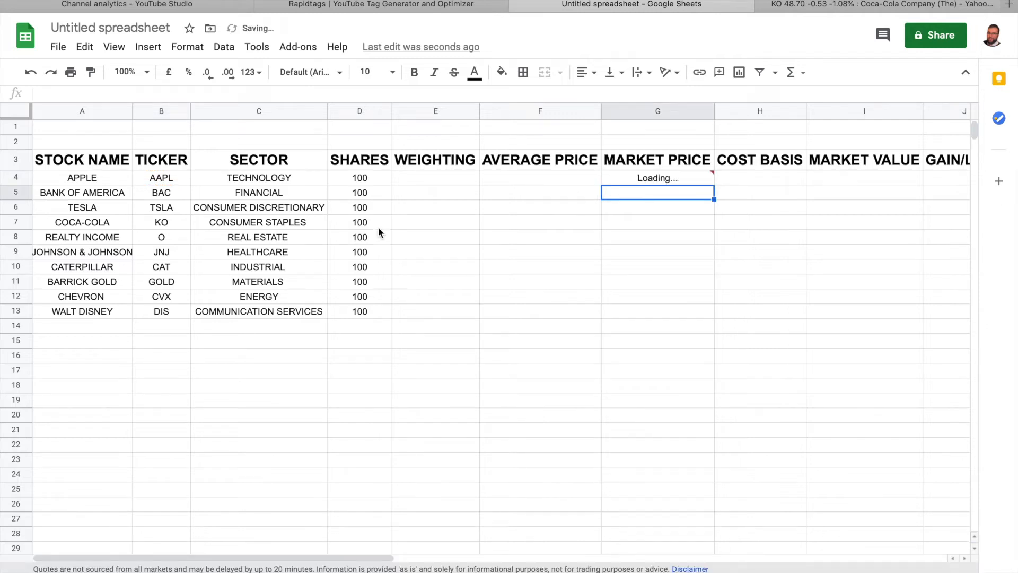
# Fill the market price formula from G4 down to G13 for the remaining stocks
pyautogui.click(690, 178)
pyautogui.moveTo(713, 187); pyautogui.dragTo(714, 184)
pyautogui.click(711, 180)
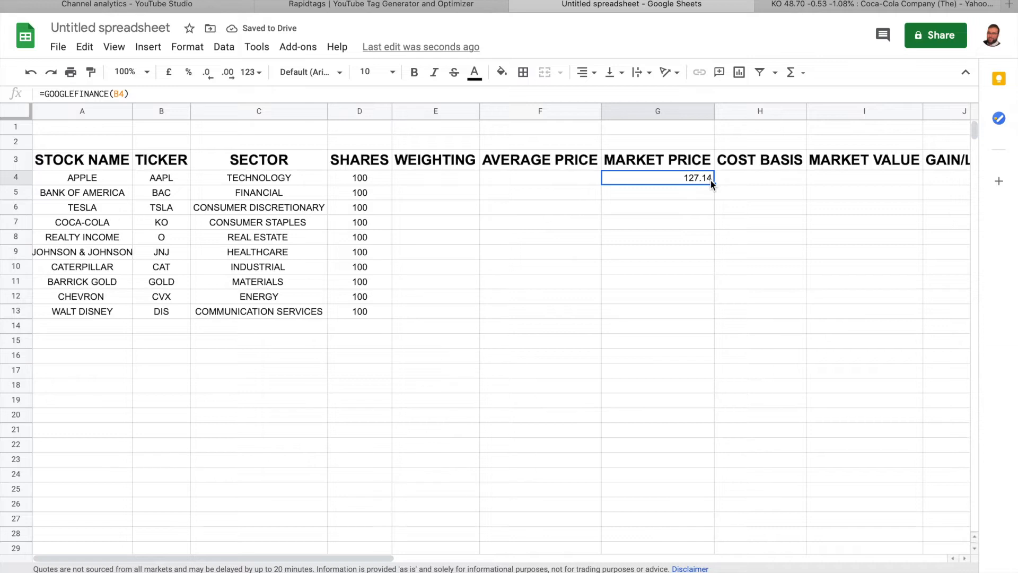
pyautogui.moveTo(713, 186); pyautogui.dragTo(714, 313)
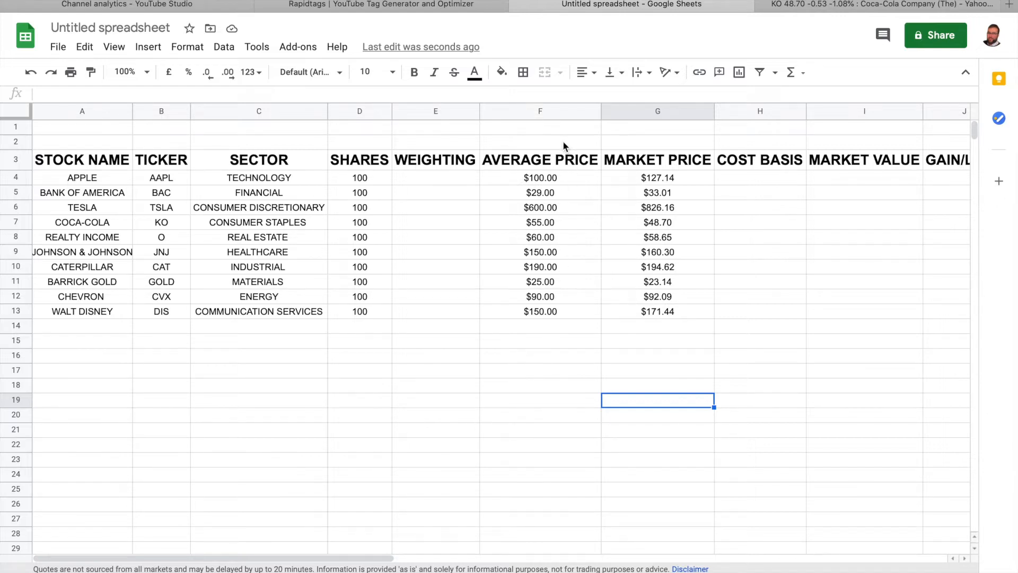
pyautogui.click(548, 183)
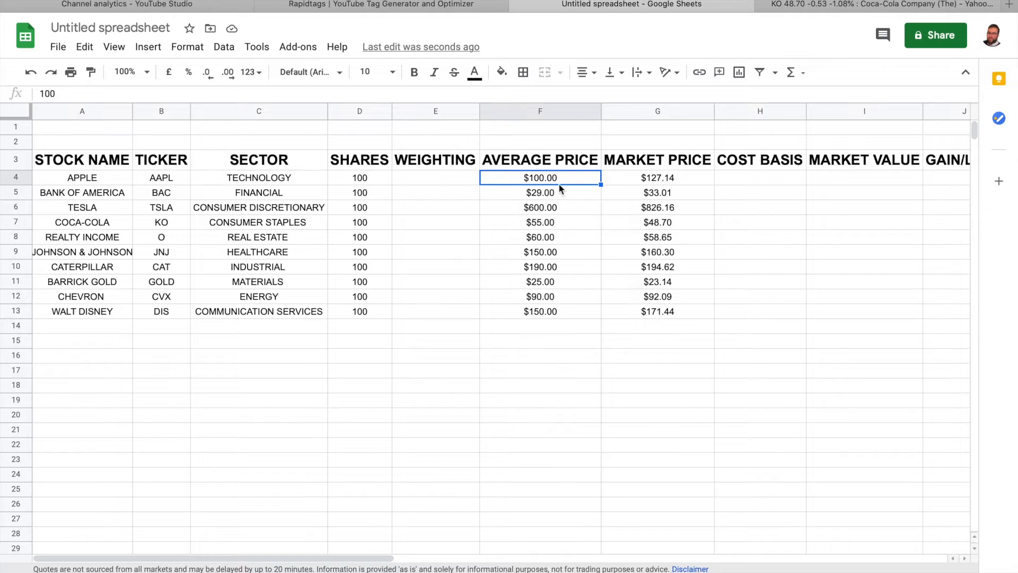
pyautogui.moveTo(554, 180); pyautogui.dragTo(552, 305)
pyautogui.click(550, 342)
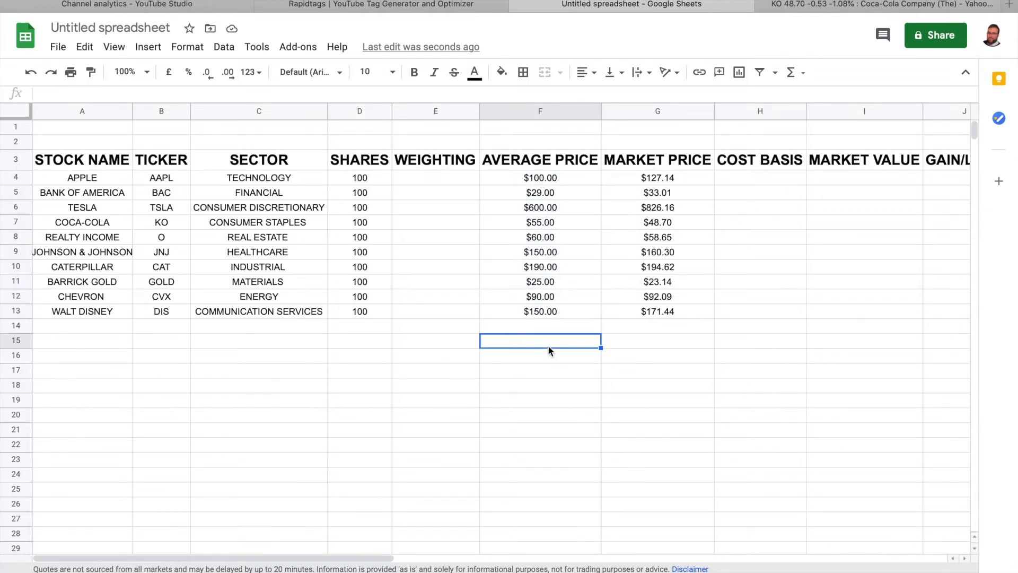
# Show the number format options for the average and market prices in F4:G13
pyautogui.click(527, 179)
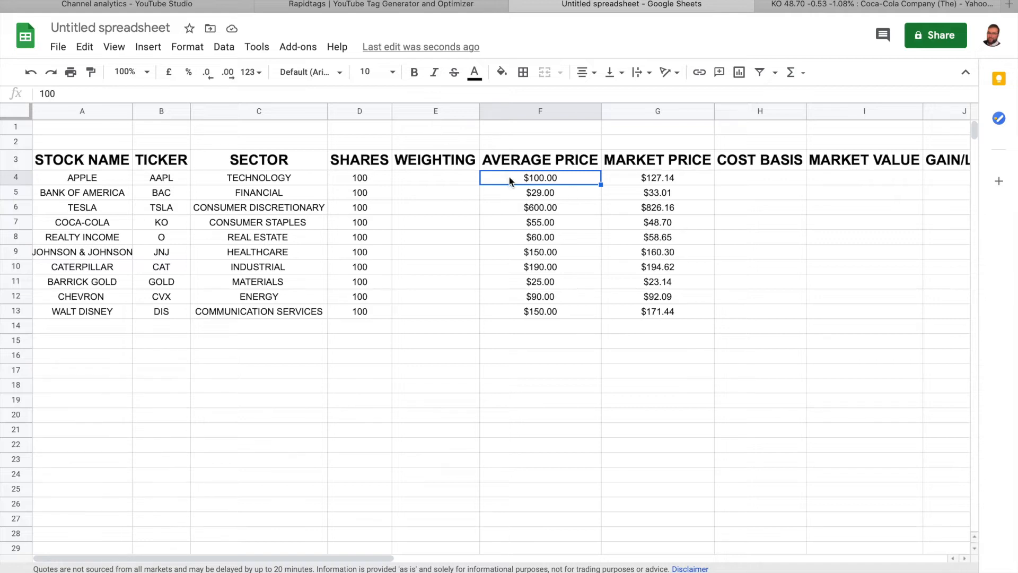
pyautogui.moveTo(514, 178); pyautogui.dragTo(540, 207)
pyautogui.moveTo(607, 249); pyautogui.dragTo(653, 310)
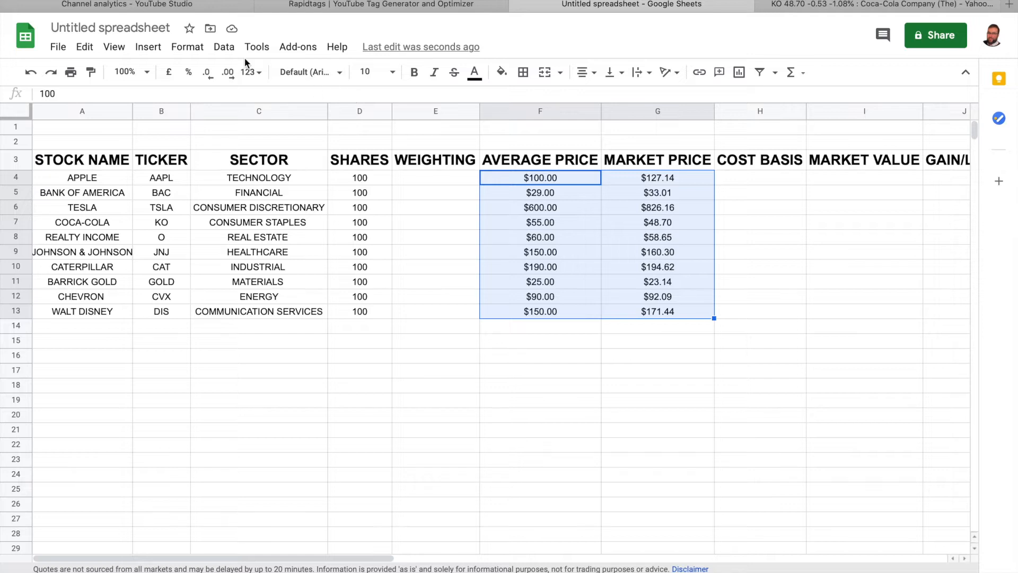
pyautogui.click(197, 50)
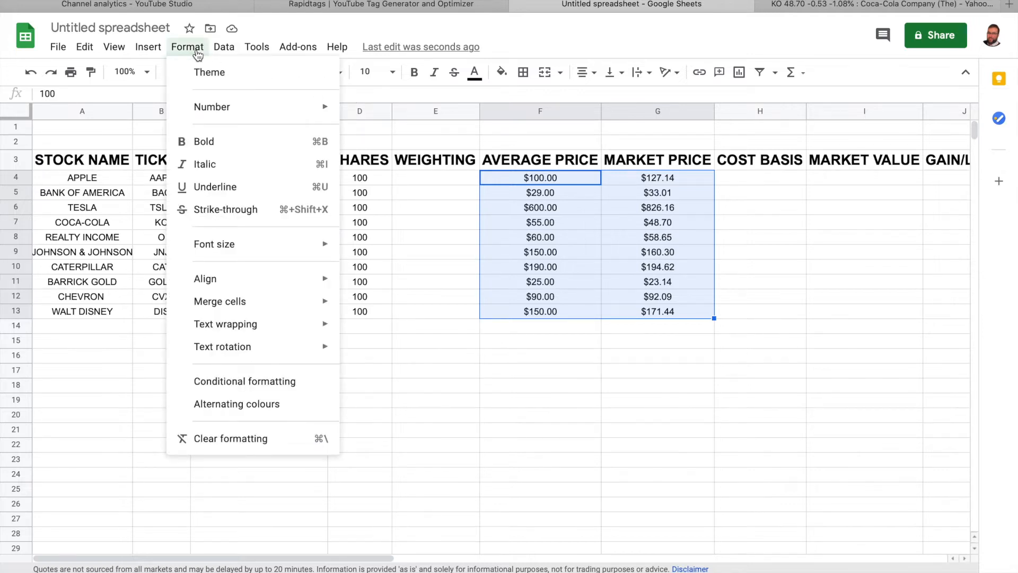
pyautogui.moveTo(217, 110)
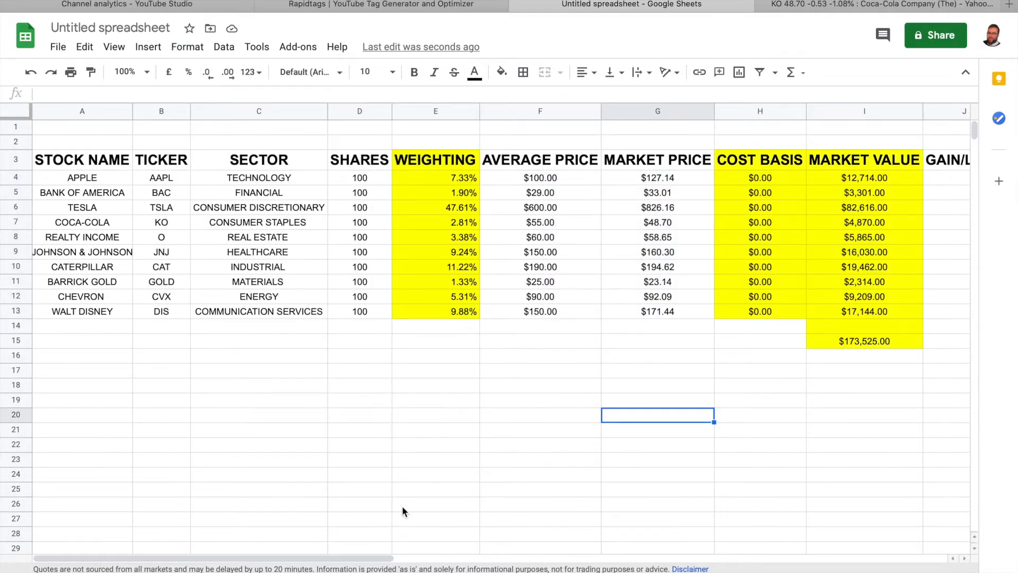
# Select the COST BASIS cells H4:H13 to examine the entries for all ten stocks
pyautogui.click(430, 357)
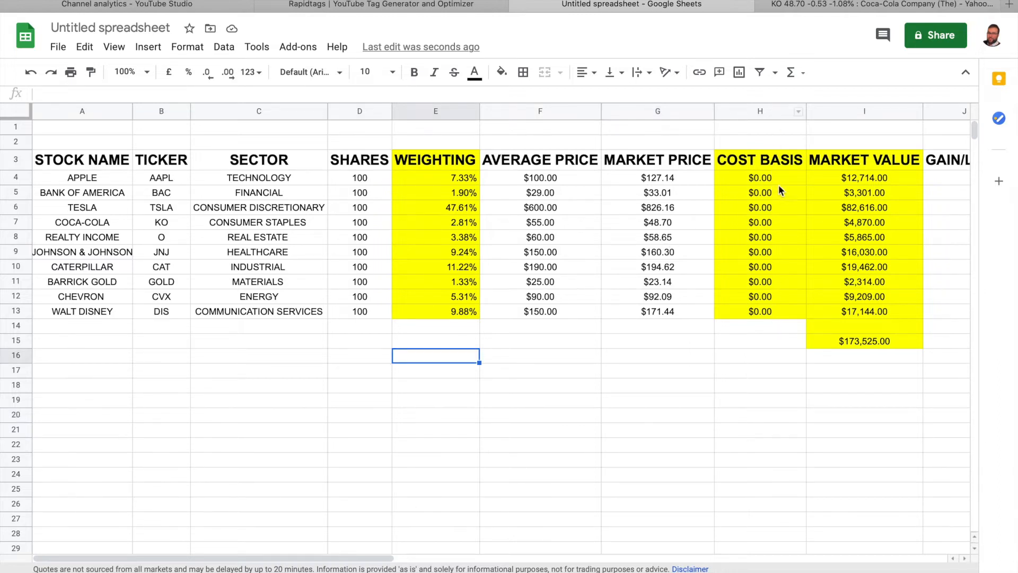
pyautogui.moveTo(777, 181); pyautogui.dragTo(771, 309)
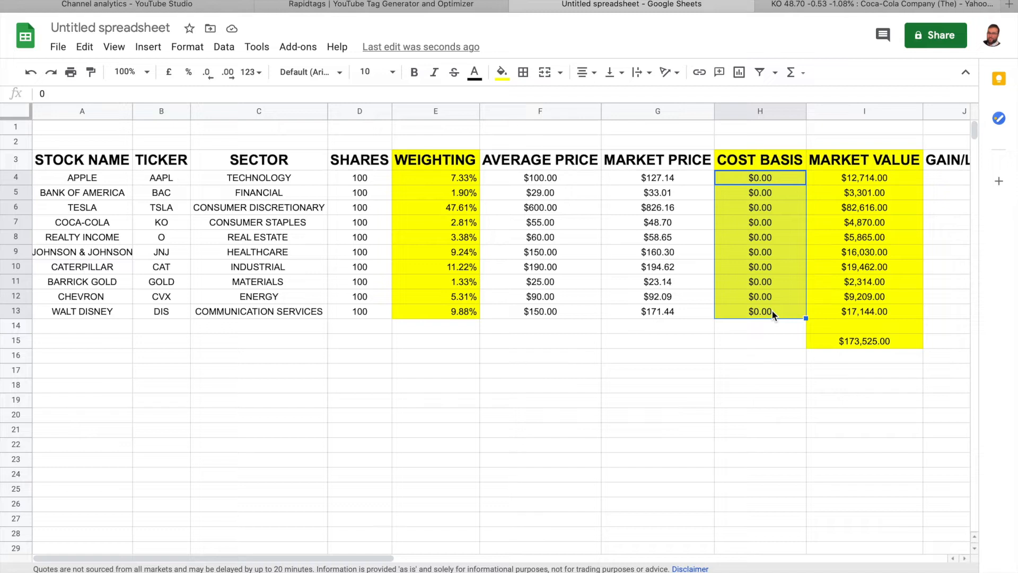
pyautogui.moveTo(779, 179); pyautogui.dragTo(766, 307)
# Examine Apple's market value formula in I4 and the portfolio total formula in I15
pyautogui.click(859, 182)
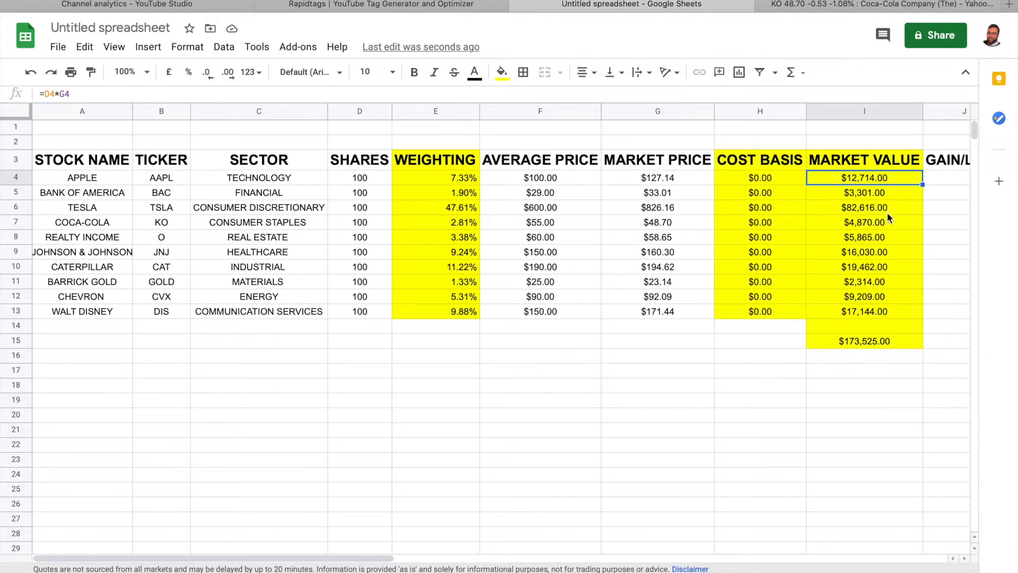
pyautogui.click(885, 342)
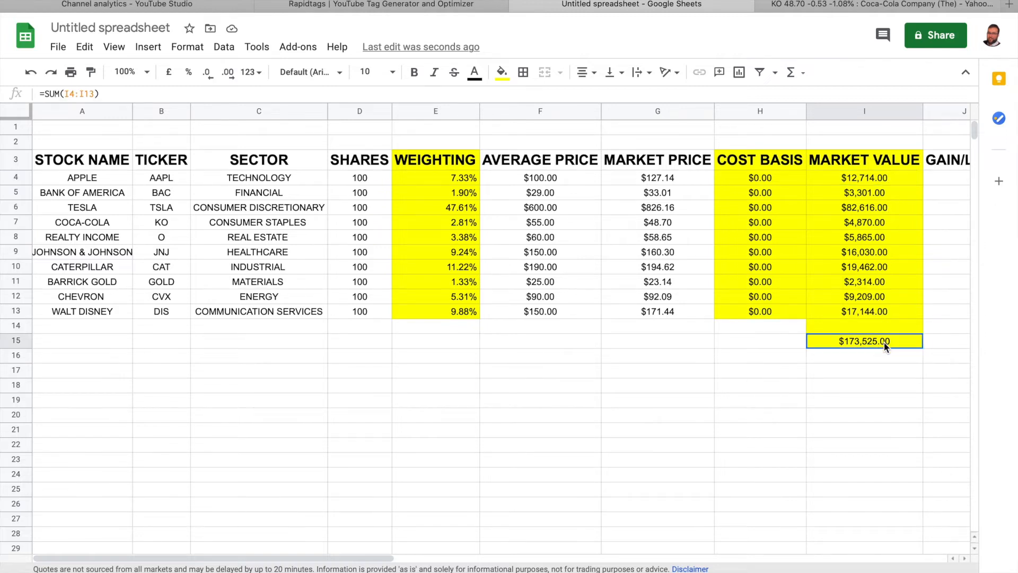
pyautogui.click(865, 363)
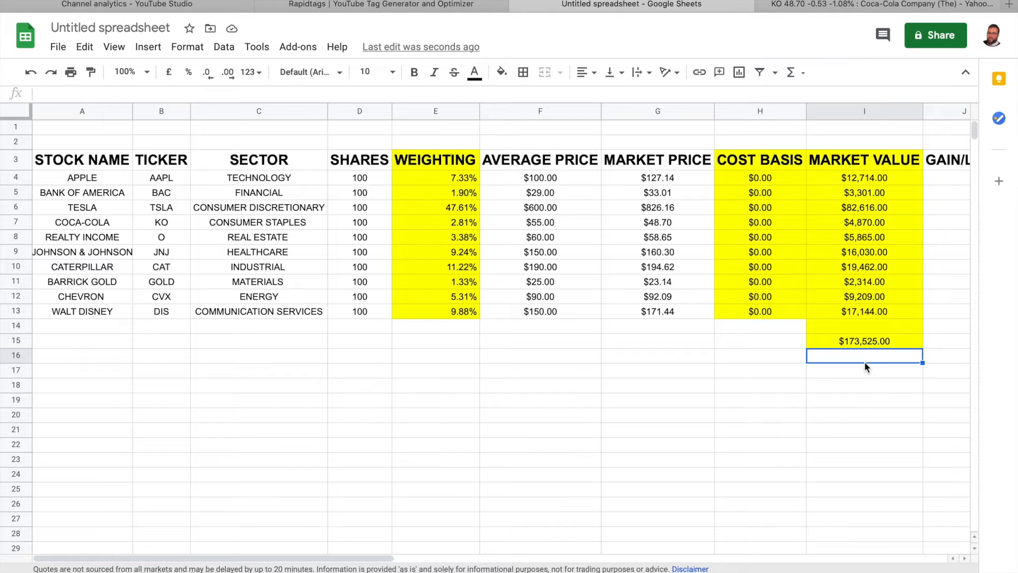
pyautogui.click(887, 342)
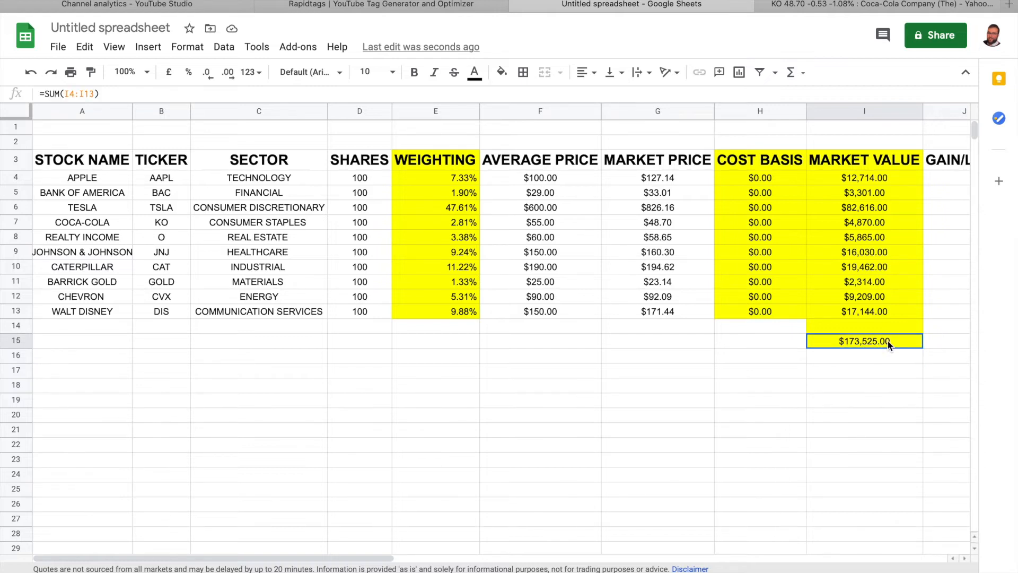
pyautogui.click(794, 342)
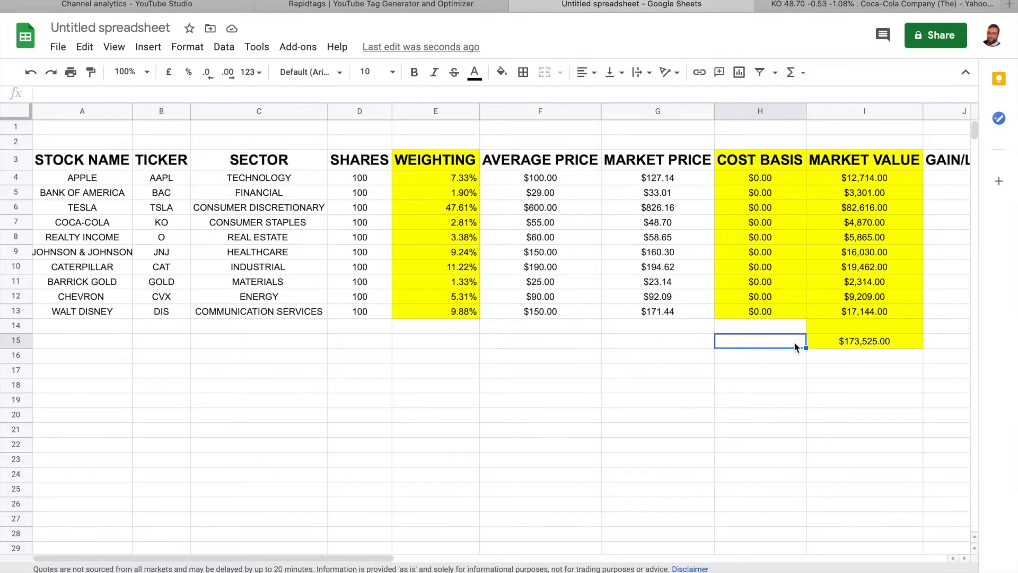
pyautogui.click(890, 343)
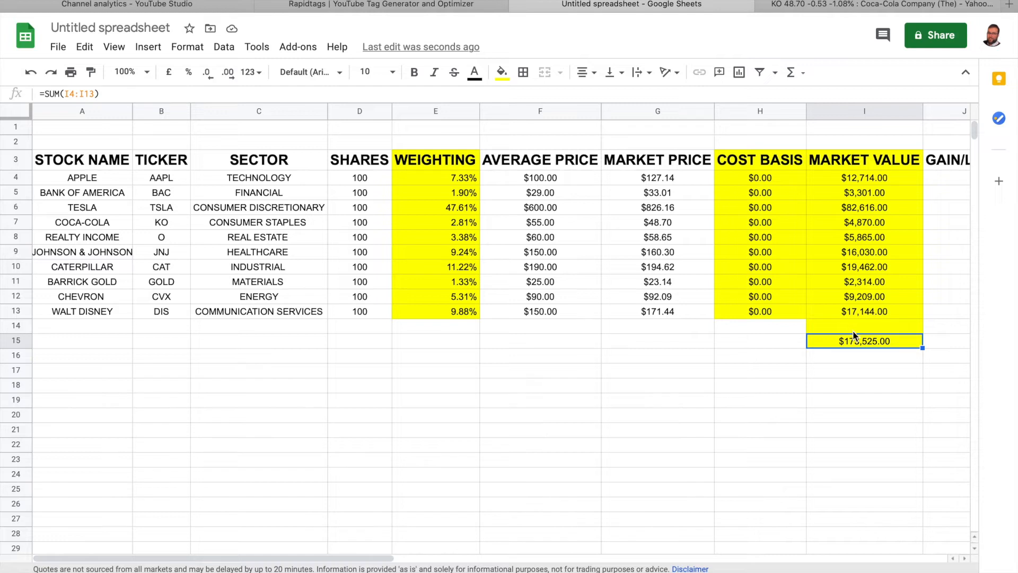
# Examine Apple's weighting formula in E4 and market price formula in G4, and select the weightings in E4:E13
pyautogui.click(460, 179)
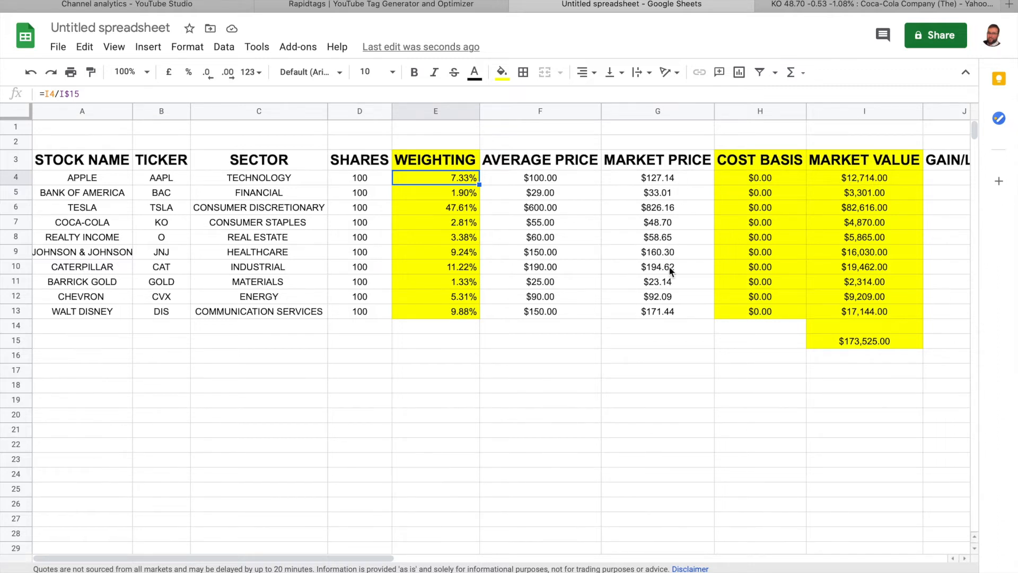
pyautogui.click(681, 183)
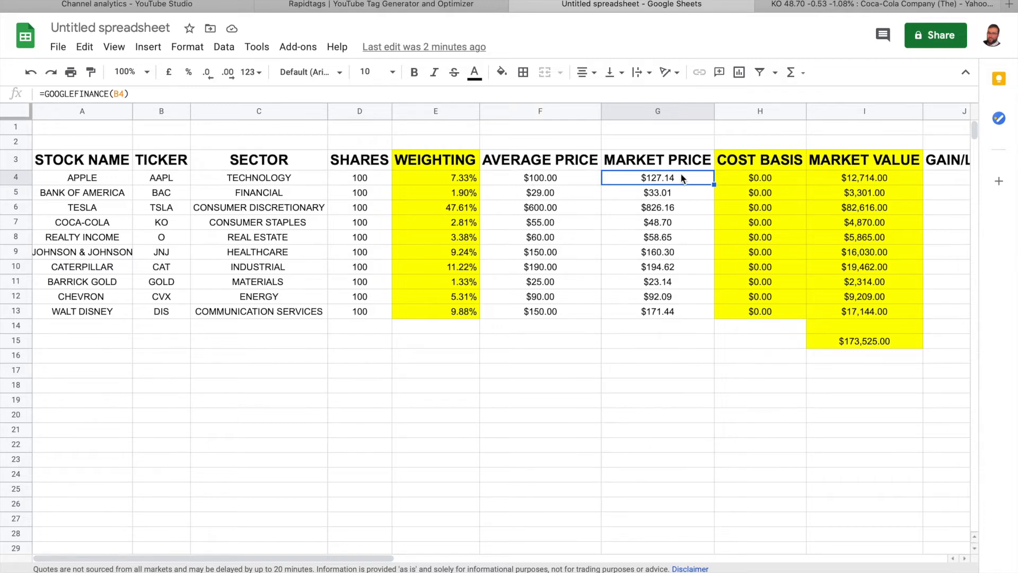
pyautogui.click(502, 385)
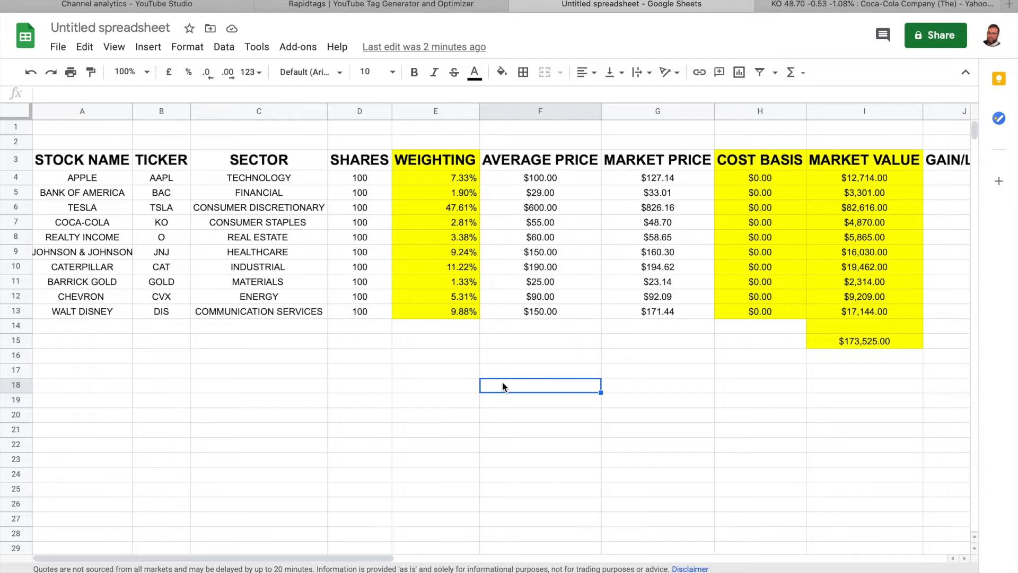
pyautogui.click(469, 370)
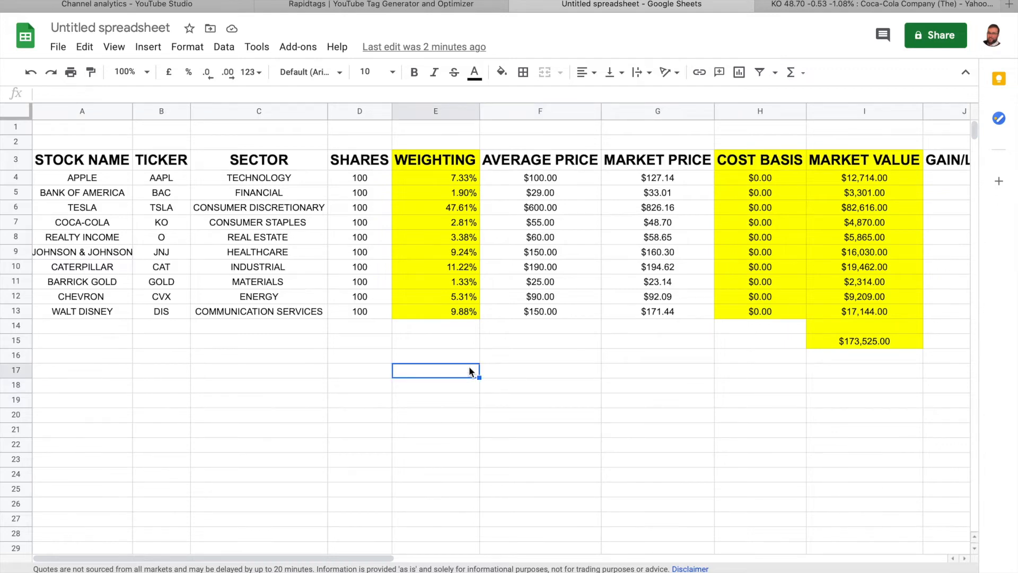
pyautogui.click(459, 182)
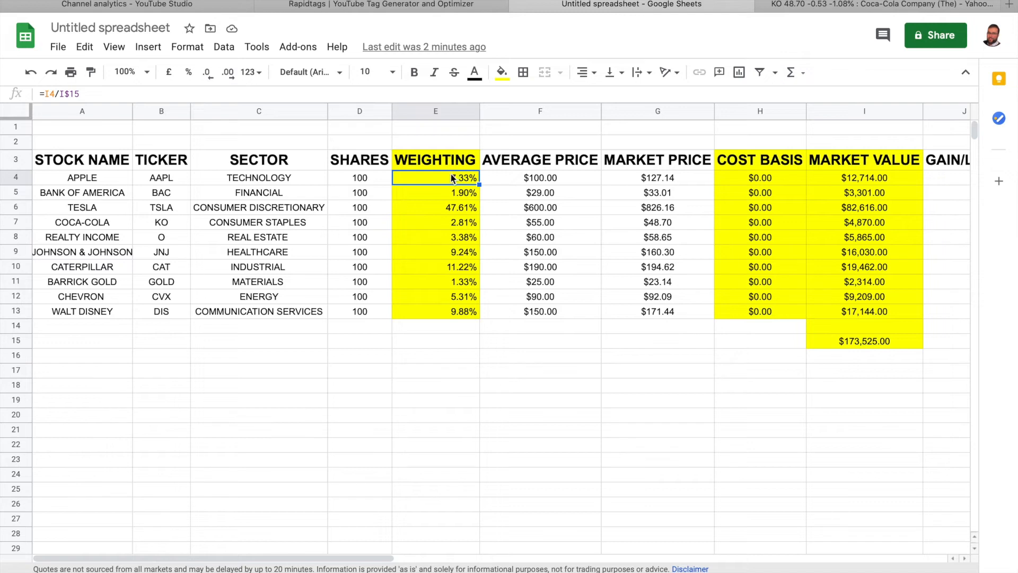
pyautogui.moveTo(452, 178); pyautogui.dragTo(466, 312)
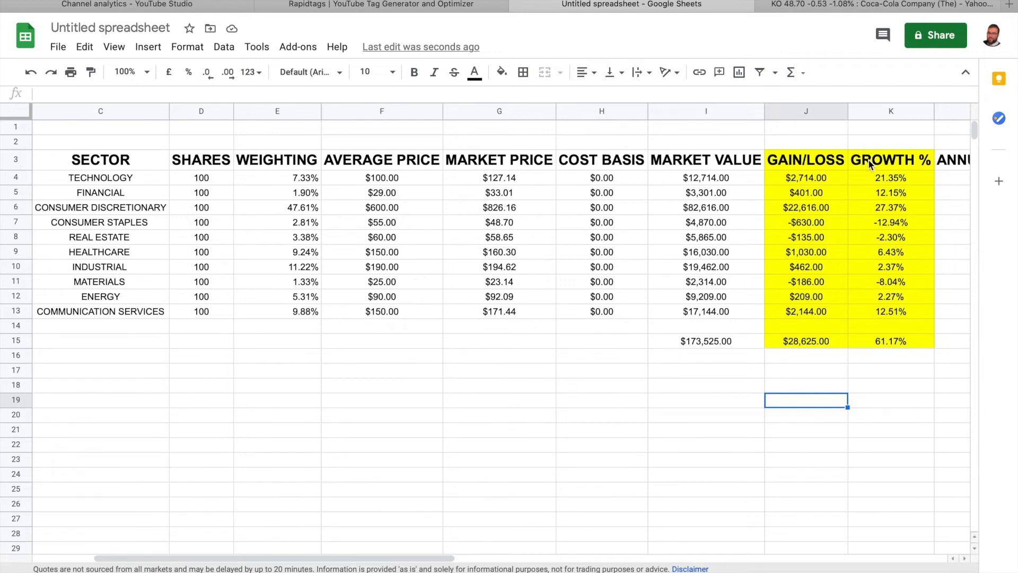
# Examine the GAIN/LOSS formulas for Apple and Bank of America in J4 and J5
pyautogui.click(808, 179)
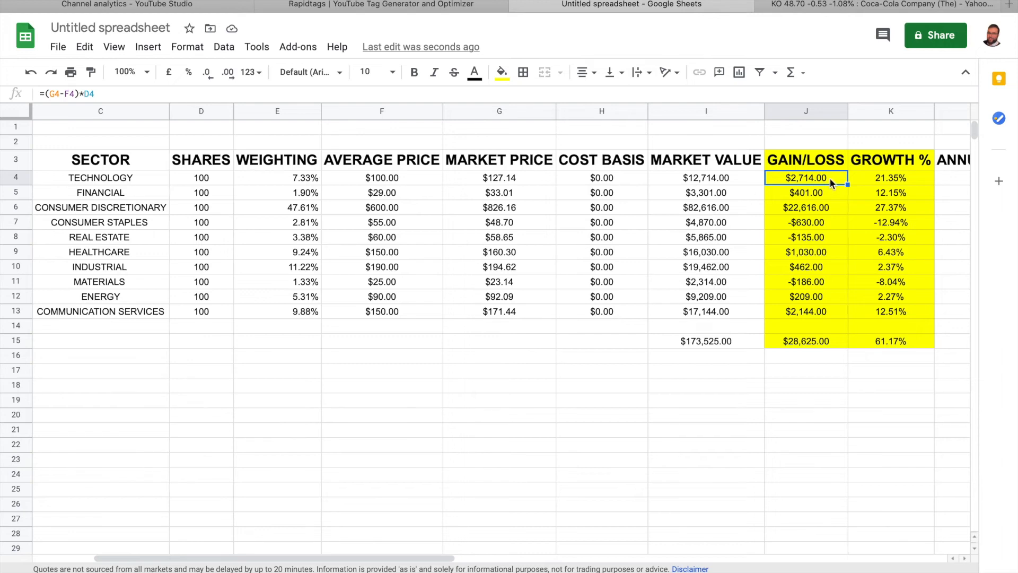
pyautogui.click(814, 192)
pyautogui.click(814, 181)
pyautogui.click(810, 371)
# Examine Apple's GROWTH % formula in K4 and the column's sum formula in K15
pyautogui.click(896, 179)
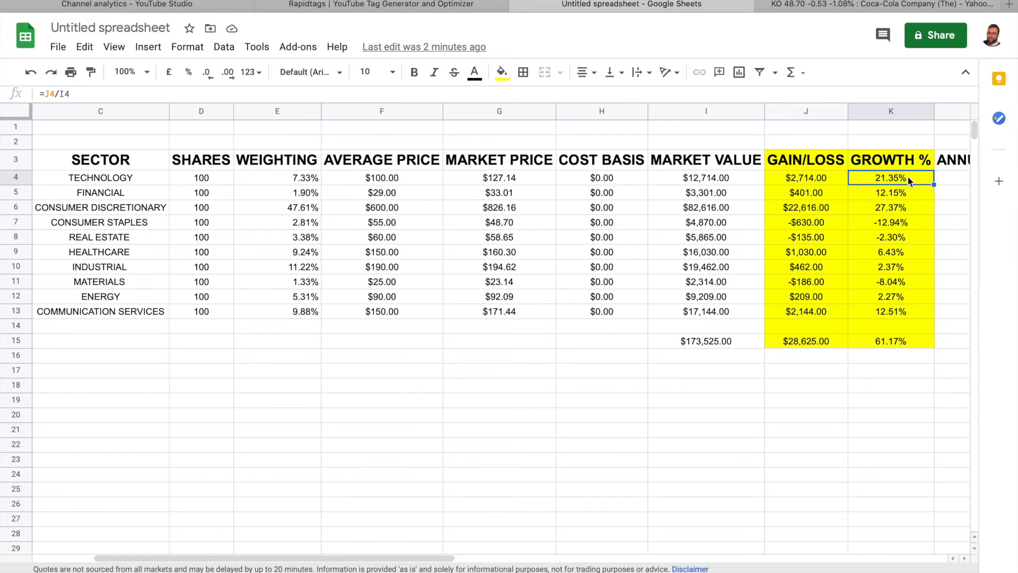
pyautogui.click(903, 342)
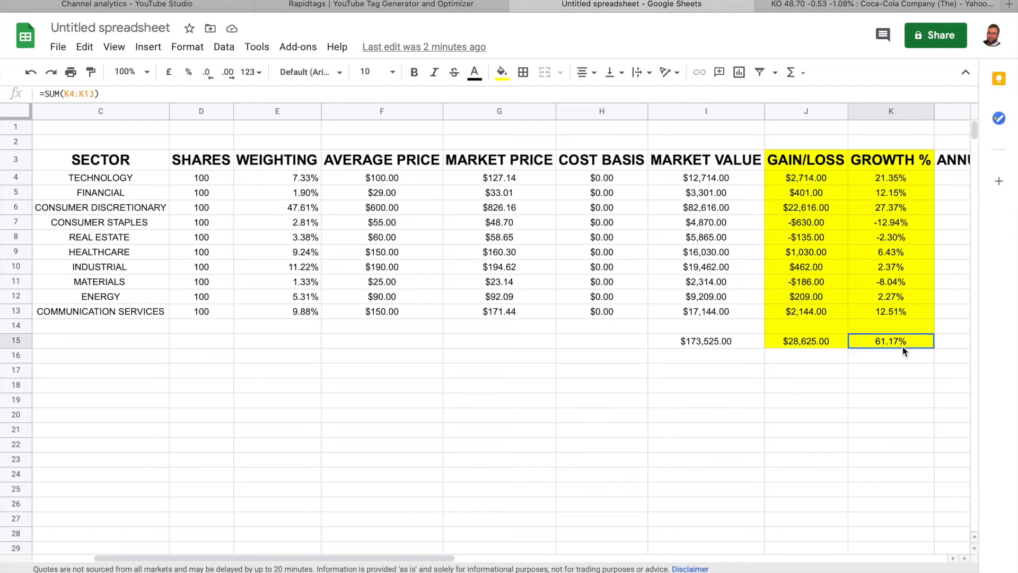
pyautogui.click(874, 359)
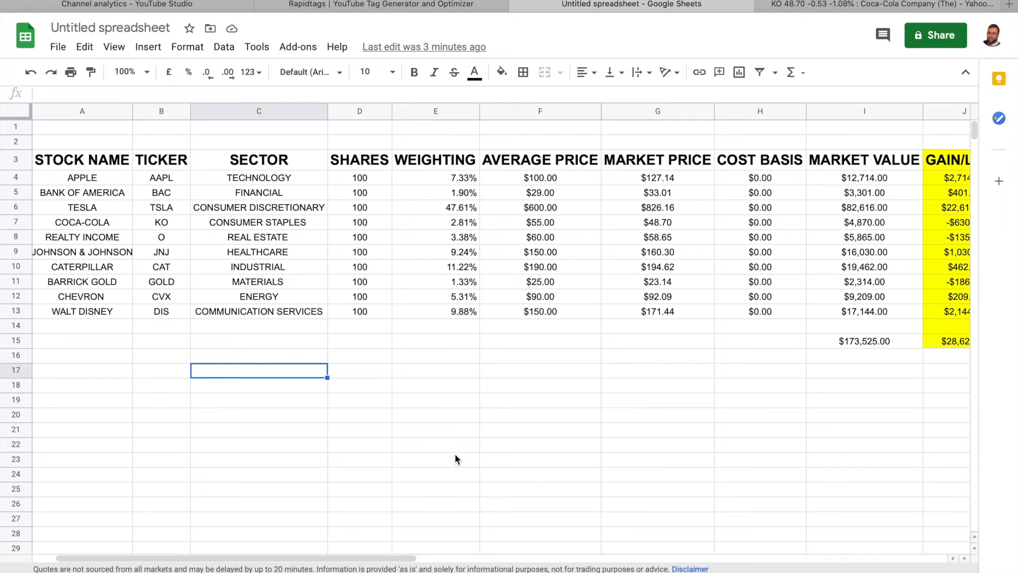
pyautogui.click(124, 343)
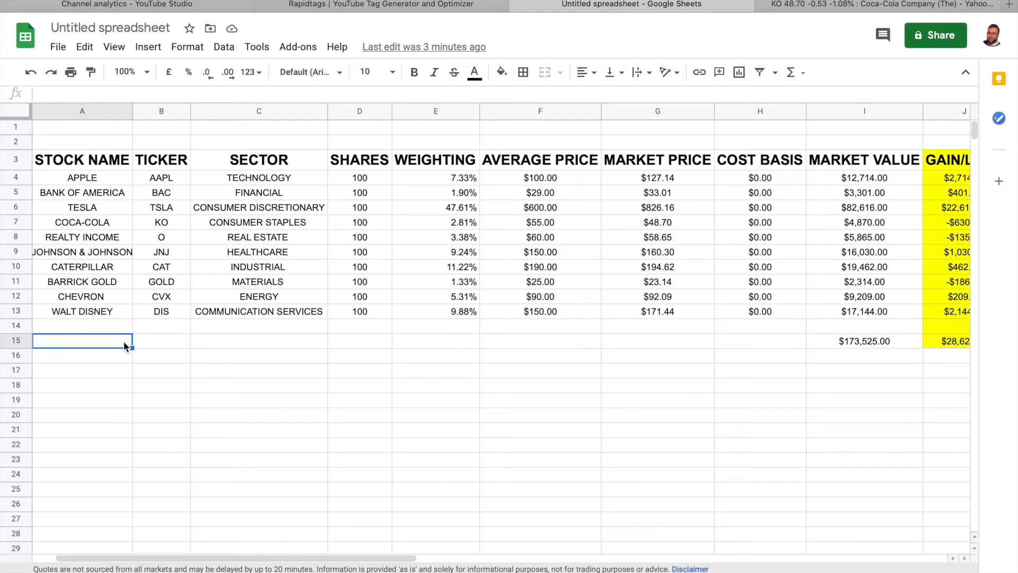
pyautogui.press('Tab')
pyautogui.press('Down')
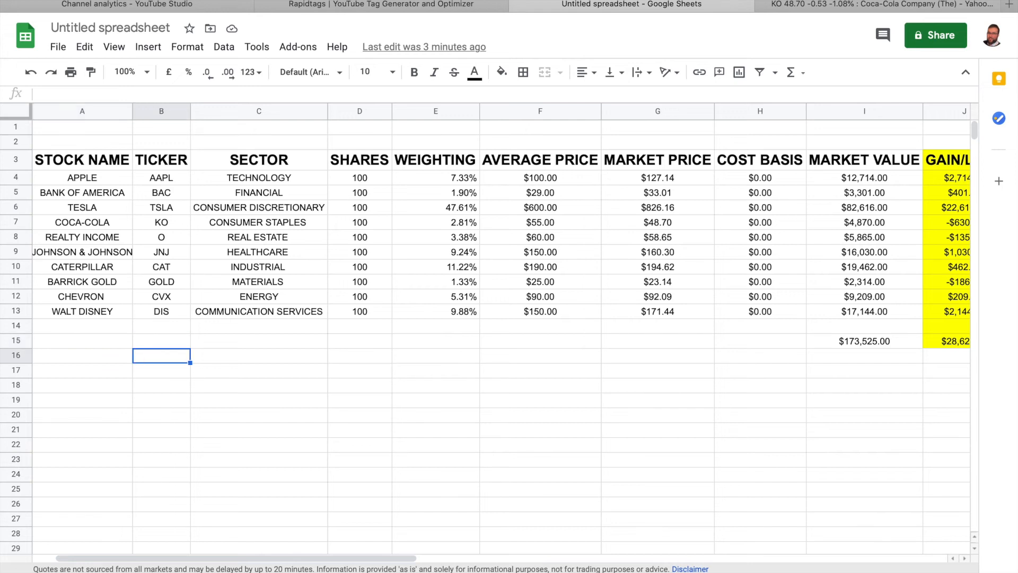
pyautogui.press('Right')
pyautogui.press('Right')
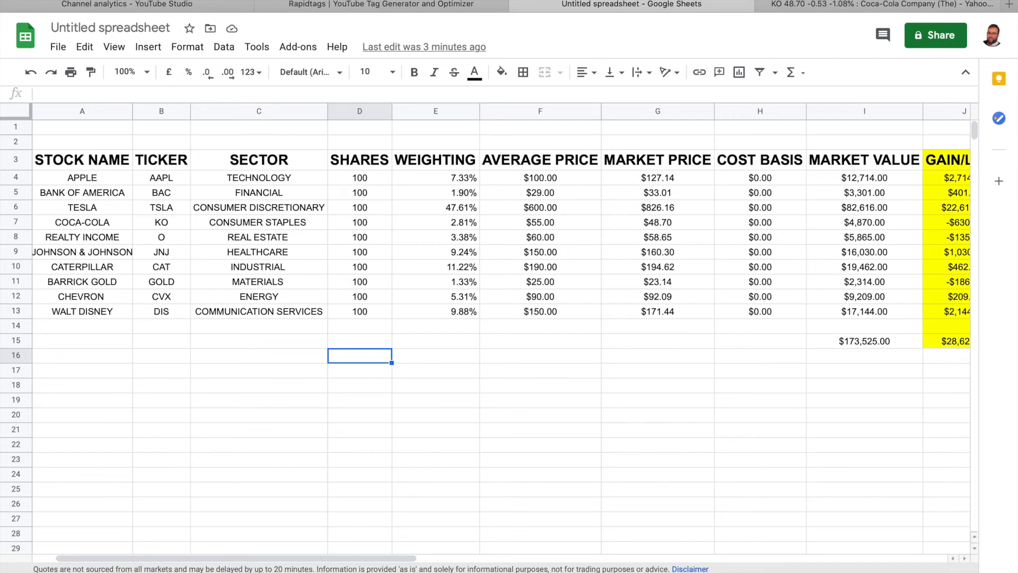
pyautogui.press('Right')
pyautogui.press('Right')
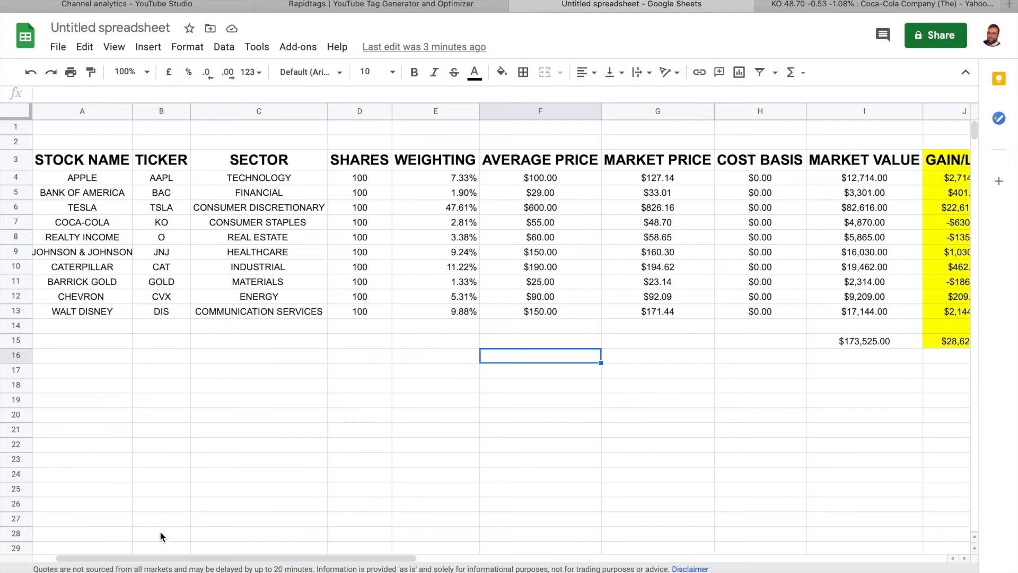
pyautogui.click(229, 444)
pyautogui.click(268, 358)
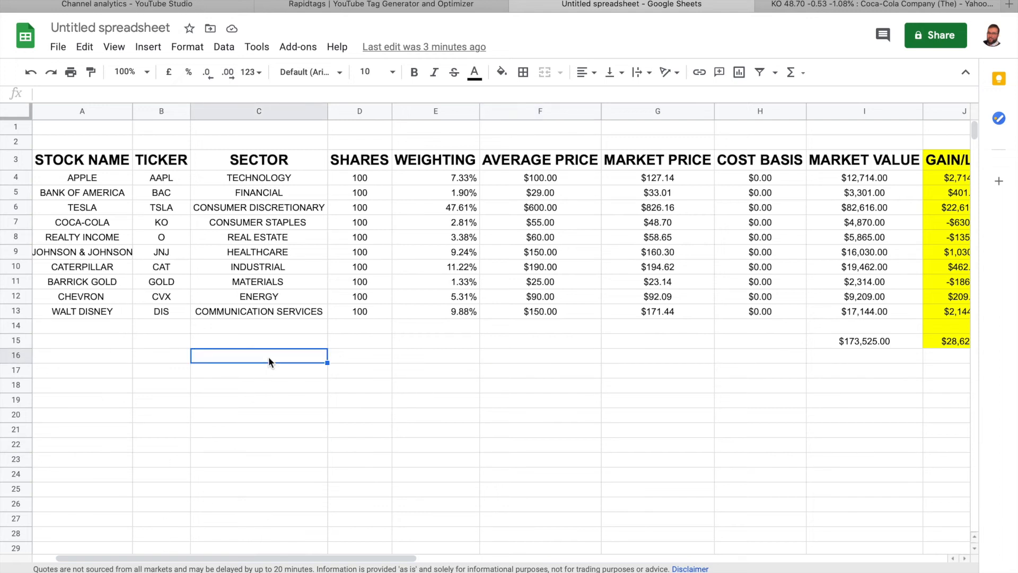
pyautogui.press('Right')
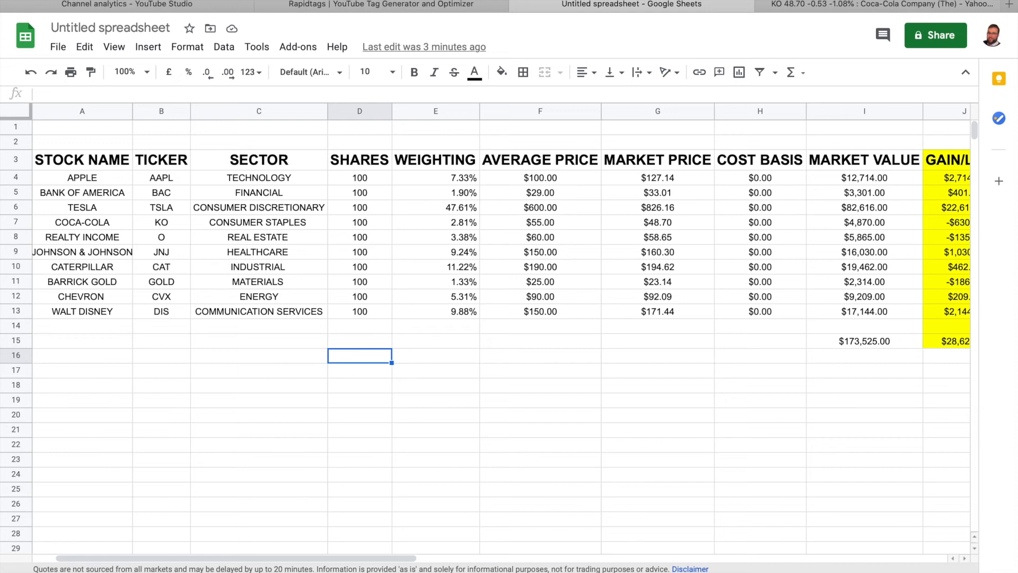
pyautogui.press('Right')
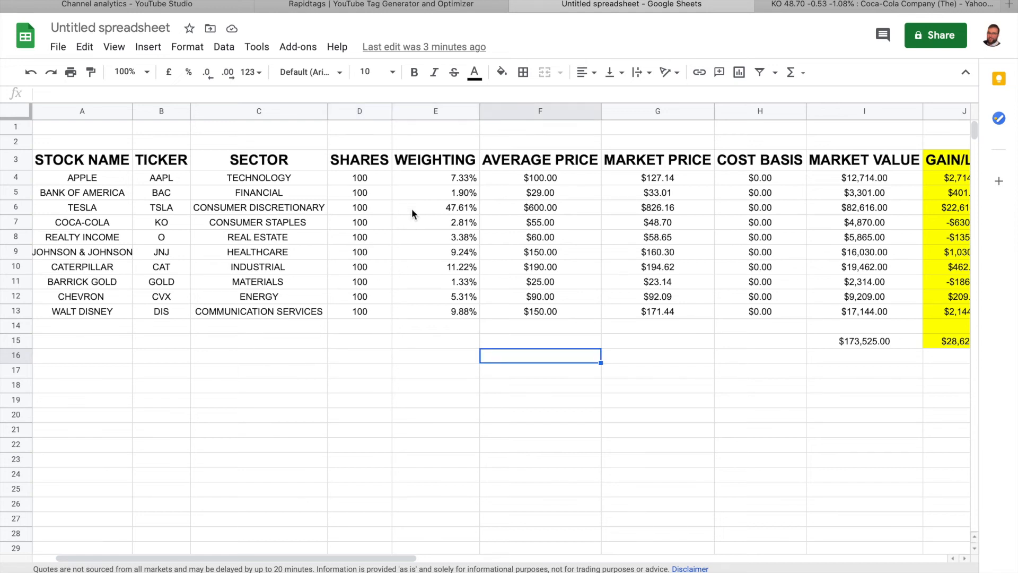
# Review Bank of America's row from WEIGHTING through GROWTH %, and look over the dividend columns beyond it
pyautogui.click(445, 194)
pyautogui.press('Right')
pyautogui.press('Right')
pyautogui.press('Right')
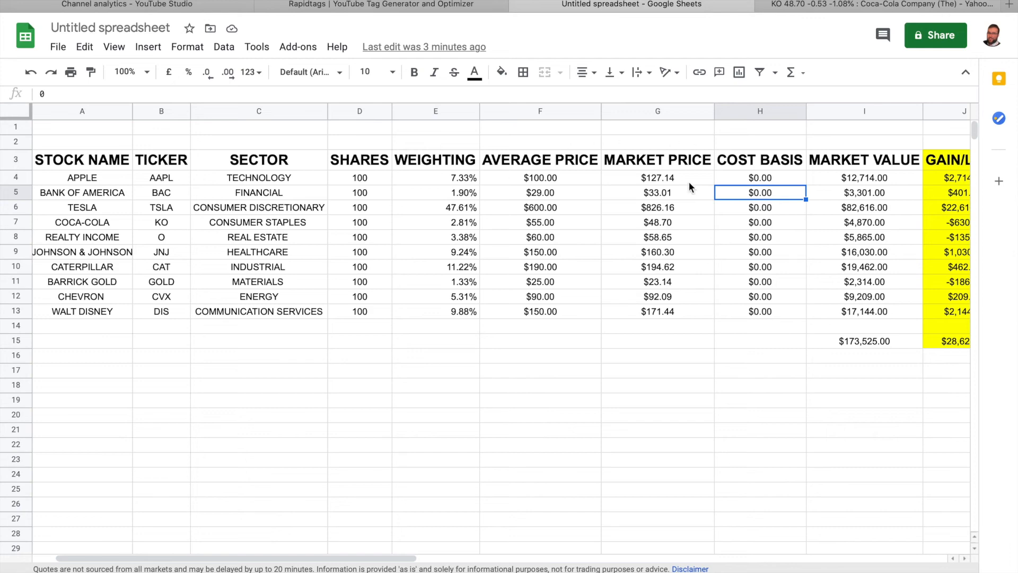
pyautogui.press('Right')
pyautogui.press('Right')
pyautogui.press('Right')
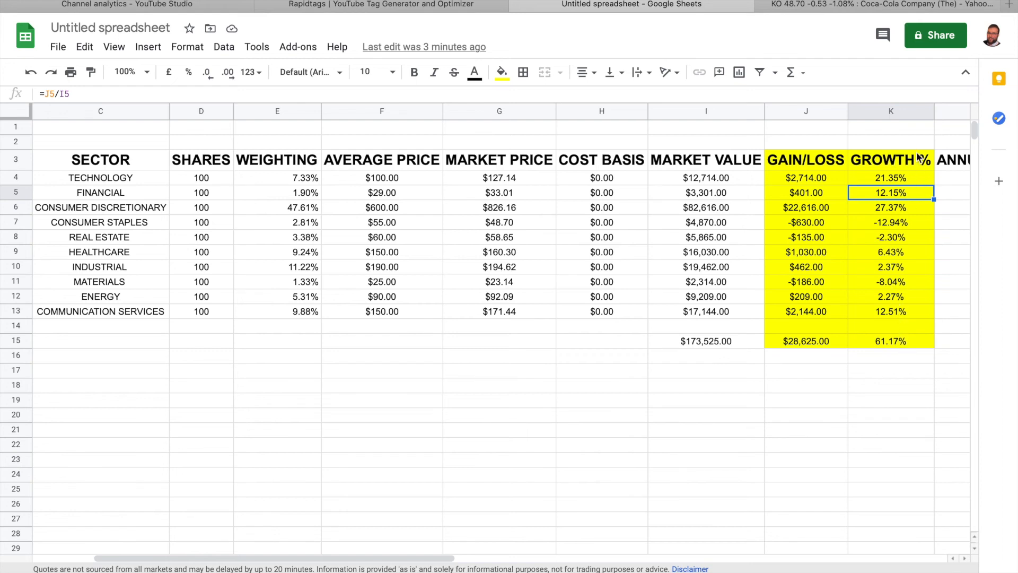
pyautogui.click(775, 366)
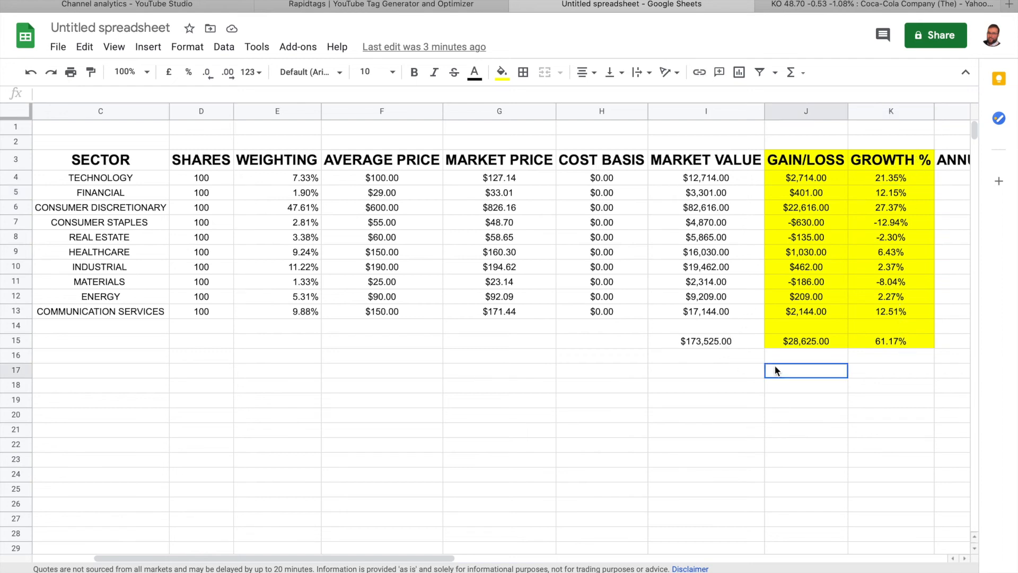
pyautogui.press('Right')
pyautogui.press('Right')
pyautogui.press('Right')
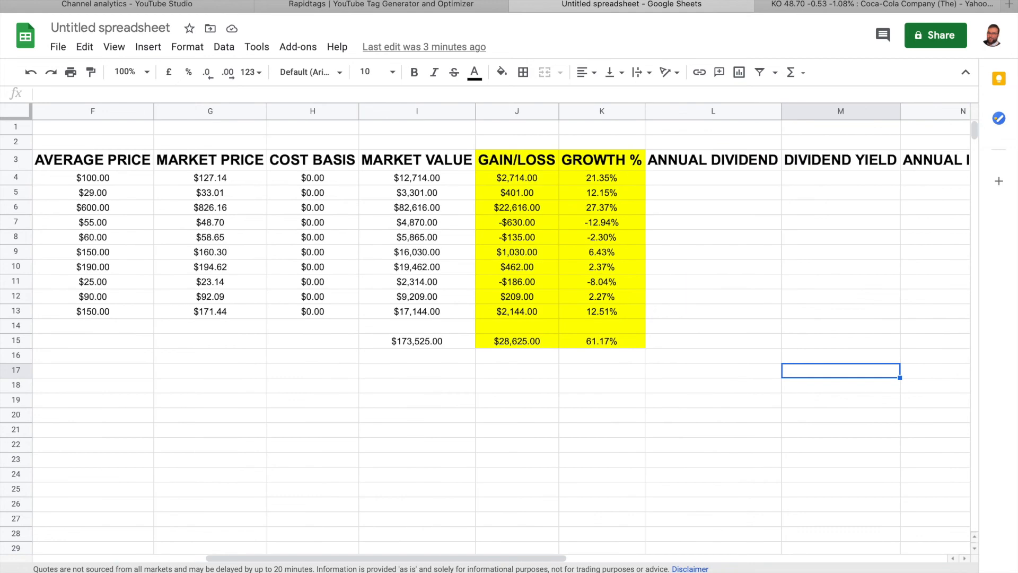
pyautogui.press('Left')
pyautogui.press('Left')
pyautogui.press('Left')
pyautogui.press('Left')
pyautogui.press('Left')
pyautogui.press('Left')
pyautogui.press('Left')
pyautogui.press('Left')
pyautogui.press('Left')
pyautogui.press('Left')
pyautogui.press('Left')
pyautogui.press('Left')
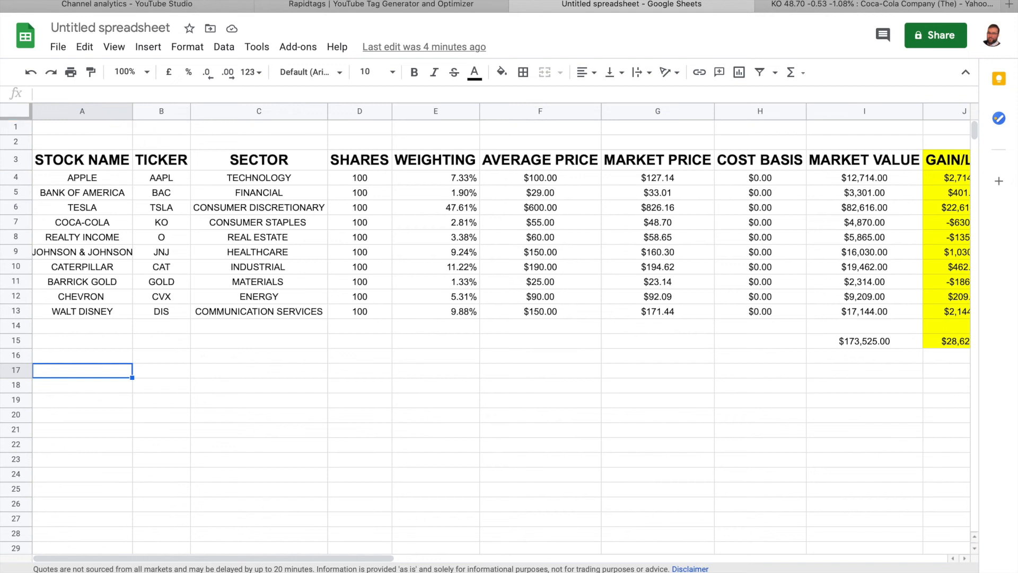
pyautogui.click(290, 444)
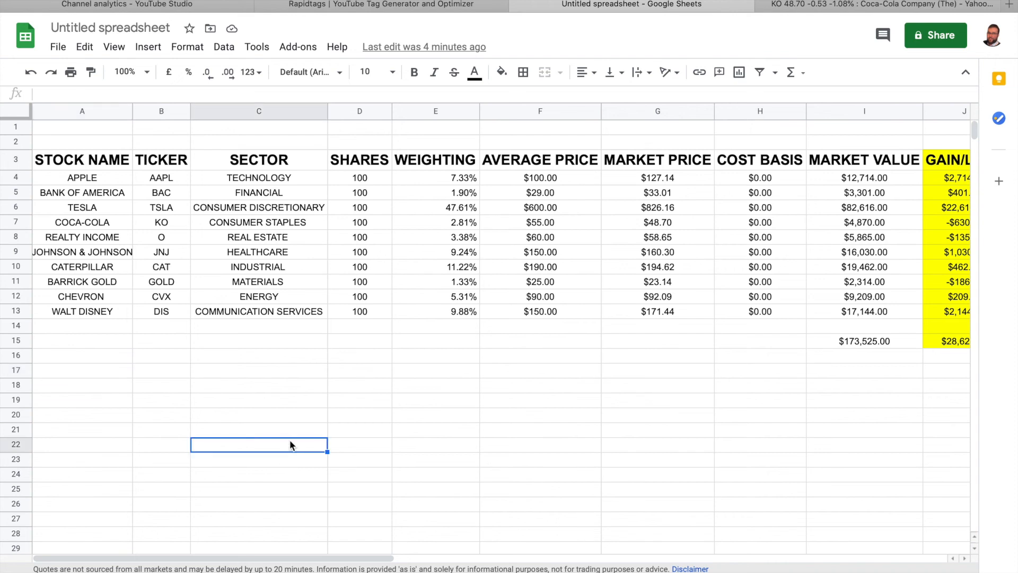
pyautogui.click(300, 389)
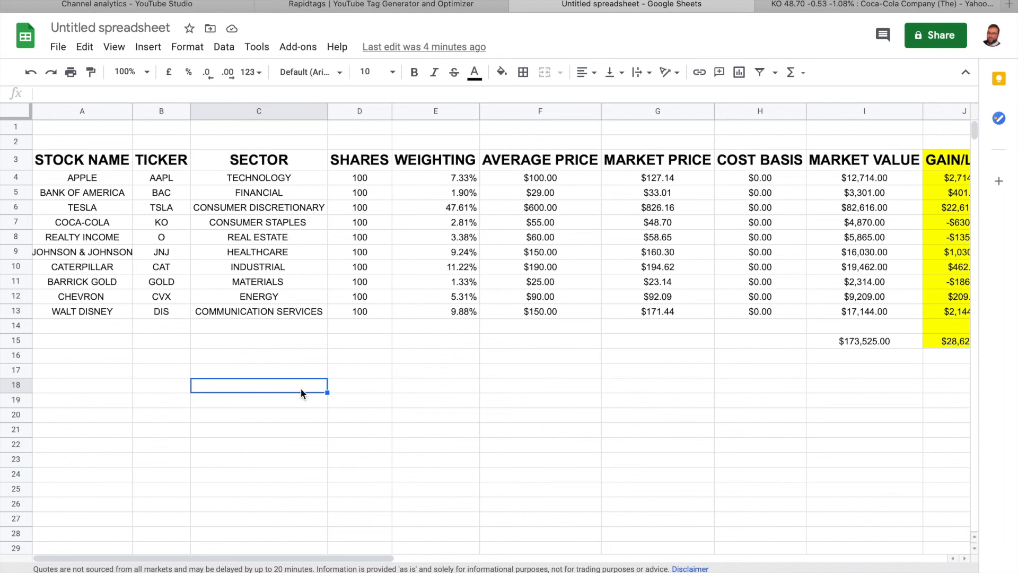
pyautogui.click(384, 384)
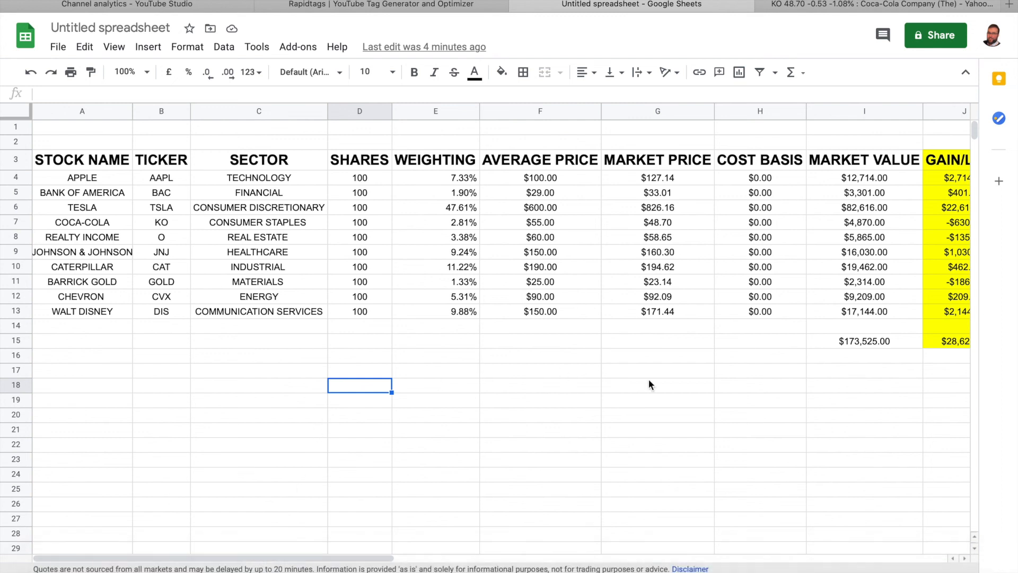
pyautogui.click(616, 450)
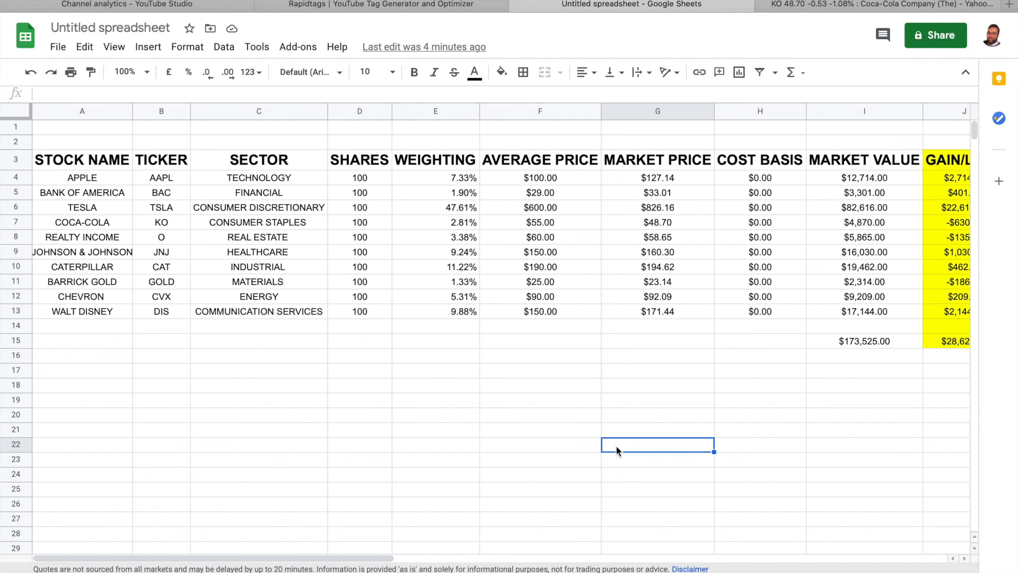
pyautogui.click(362, 375)
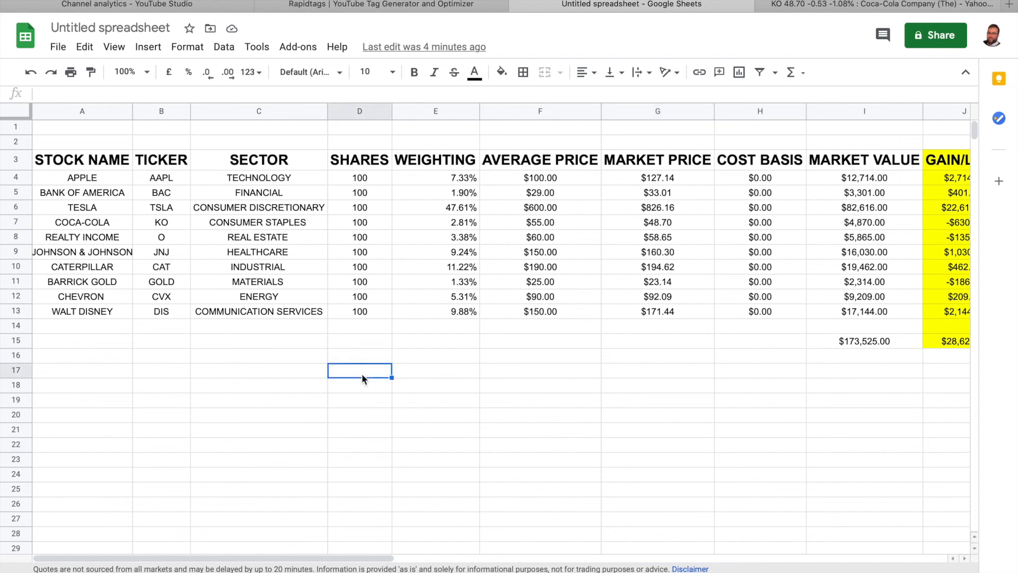
pyautogui.click(572, 384)
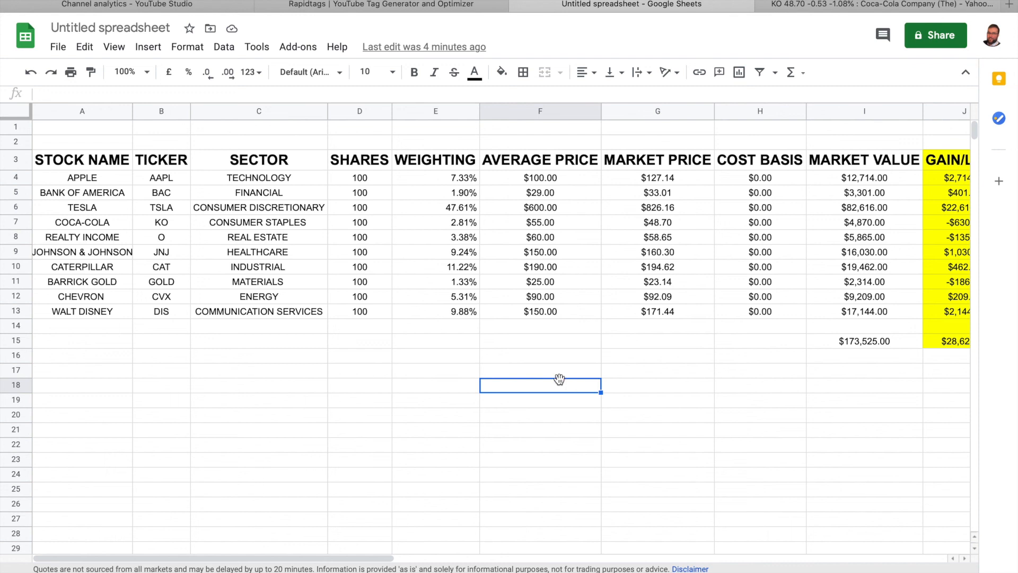
pyautogui.click(348, 343)
pyautogui.click(342, 361)
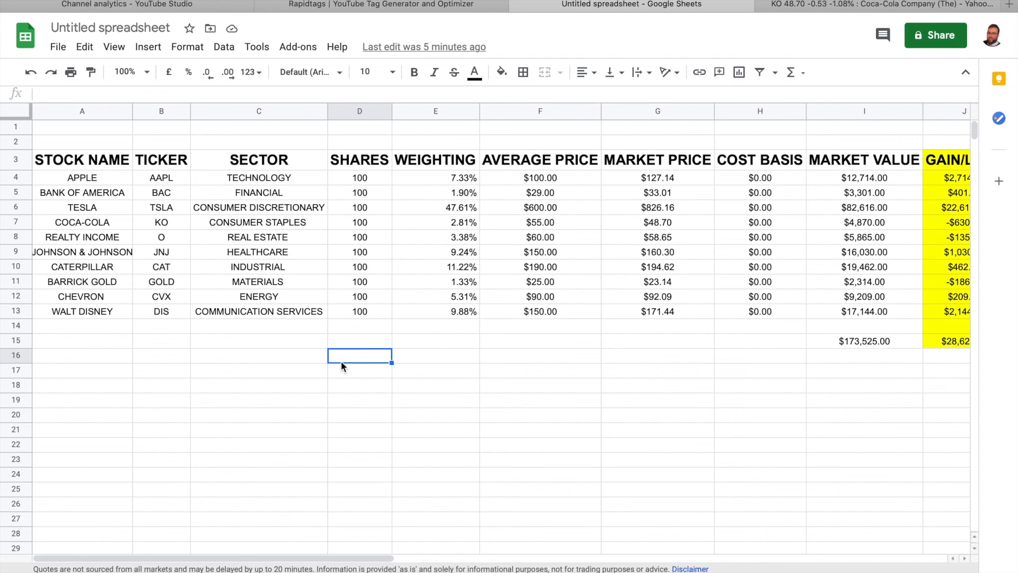
pyautogui.click(402, 358)
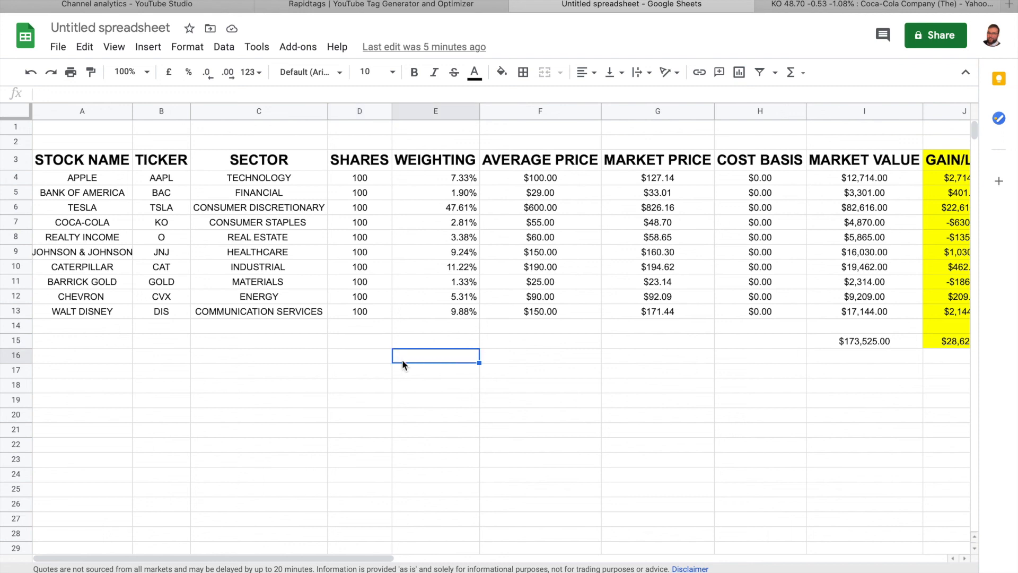
pyautogui.press('Up')
pyautogui.press('Up')
pyautogui.press('Up')
pyautogui.press('Up')
pyautogui.press('Up')
pyautogui.press('Up')
pyautogui.press('Up')
pyautogui.press('Up')
pyautogui.press('Up')
pyautogui.press('Up')
pyautogui.press('Up')
pyautogui.press('Up')
pyautogui.press('Up')
pyautogui.press('Up')
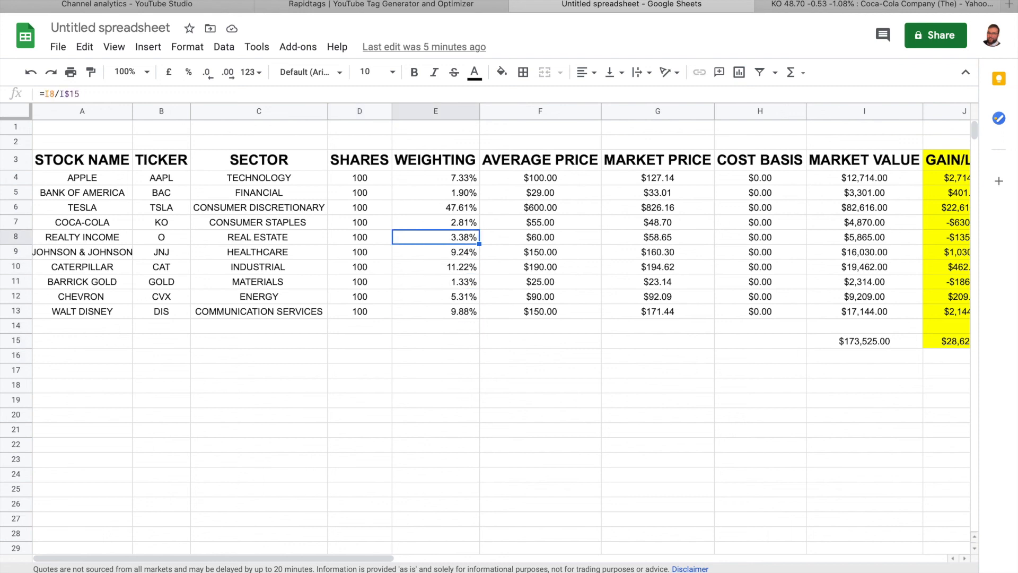
pyautogui.press('Up')
pyautogui.press('Down')
pyautogui.press('Down')
pyautogui.press('Down')
pyautogui.press('Down')
pyautogui.press('Down')
pyautogui.press('Down')
pyautogui.press('Down')
pyautogui.click(368, 413)
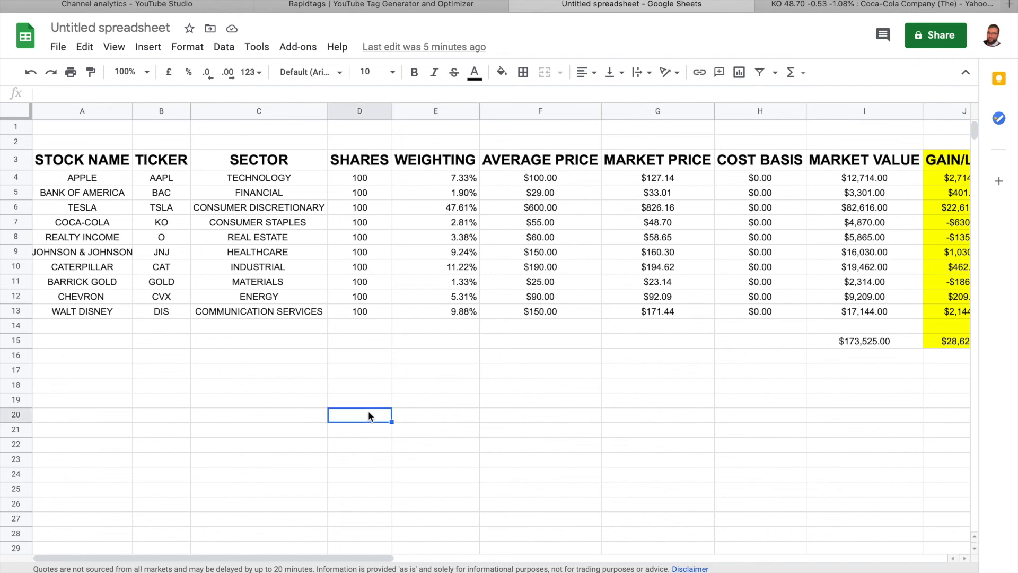